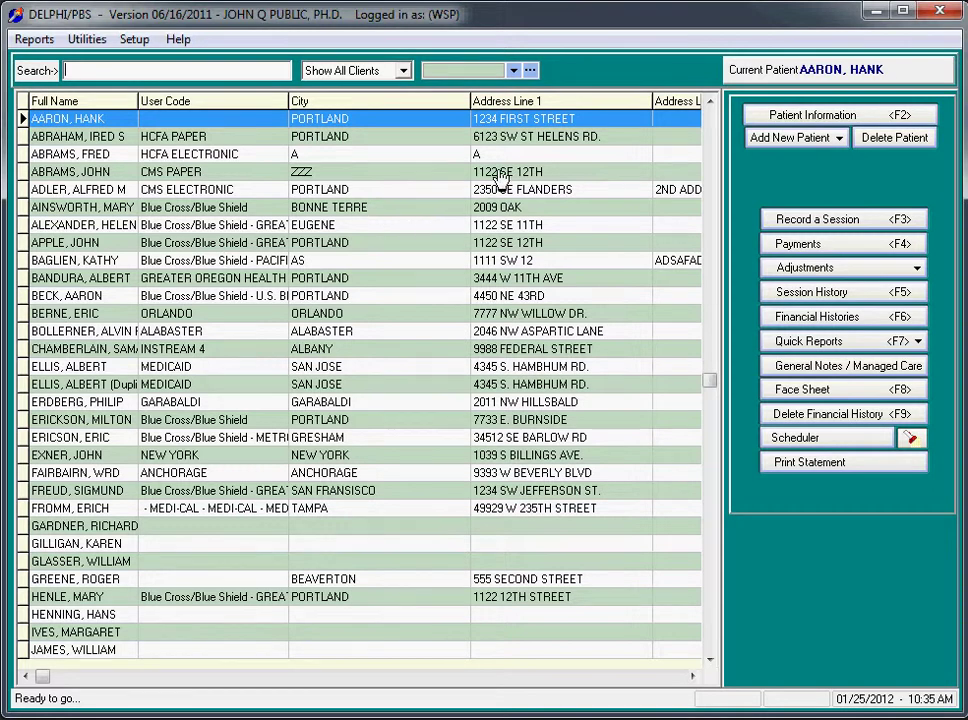
Run the client statement for the first patient in the list from 01/01/2012 to 01/25/2012 and enlarge its preview window.
click(174, 135)
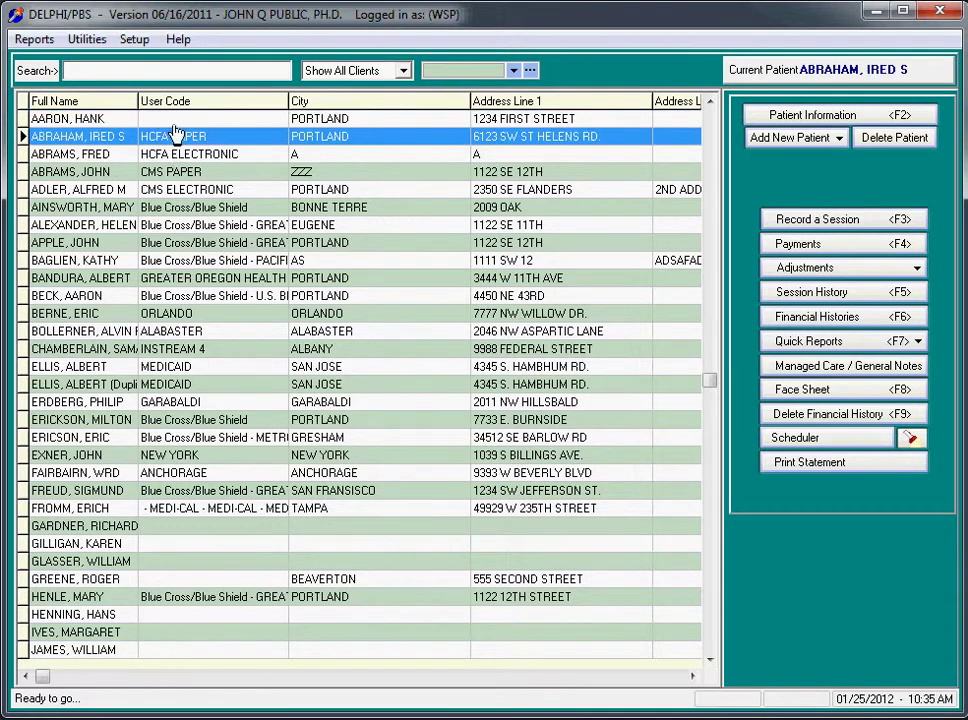
click(76, 119)
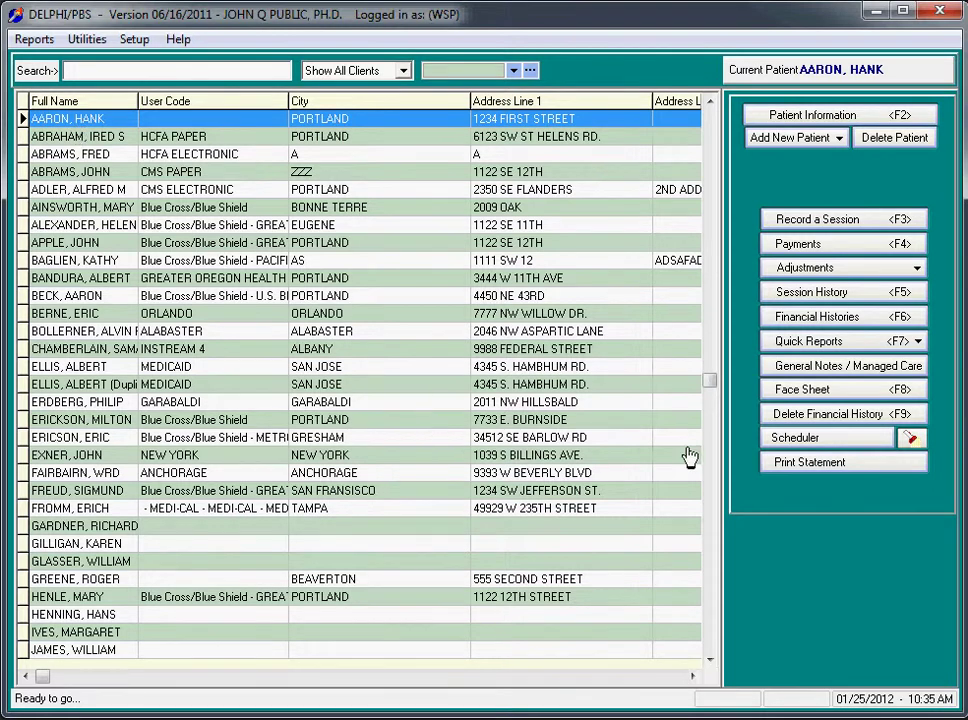
click(790, 463)
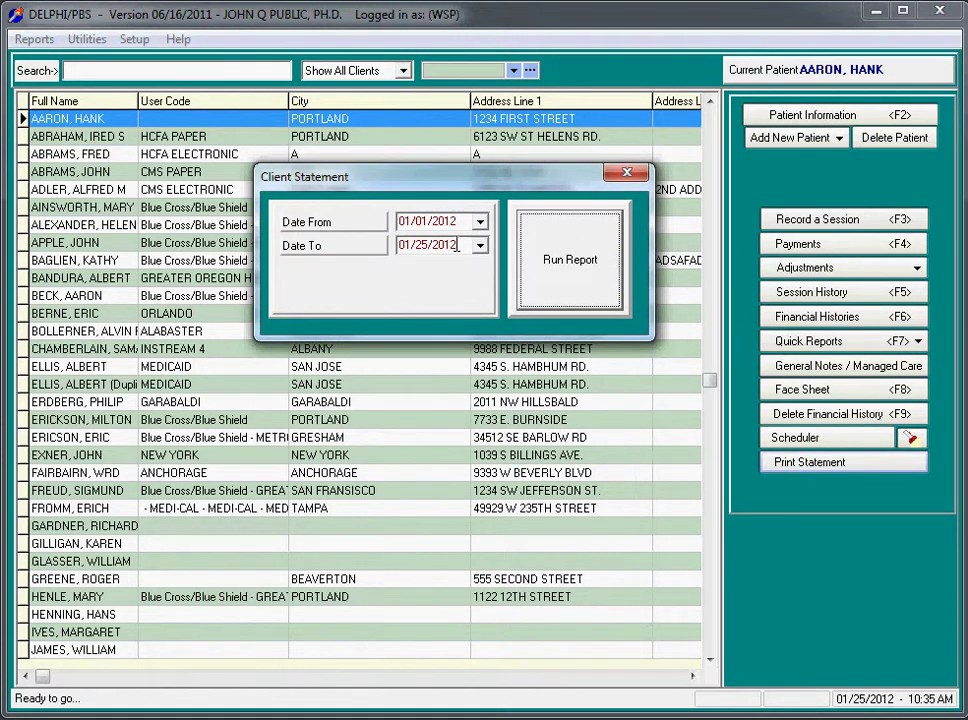
click(567, 259)
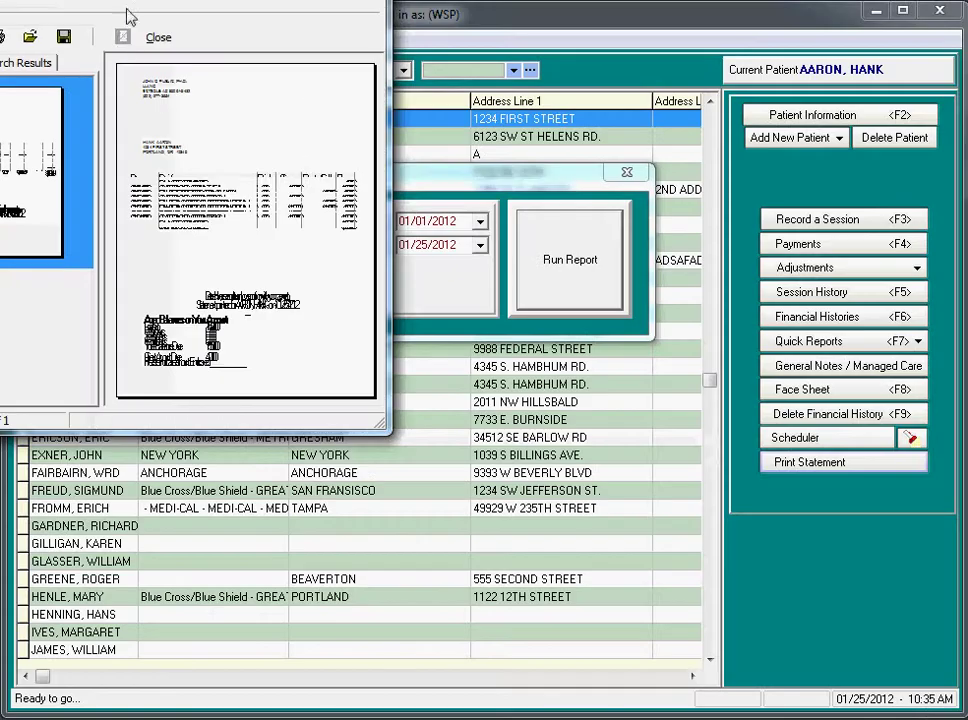
drag(176, 0, 278, 19)
drag(488, 486, 953, 703)
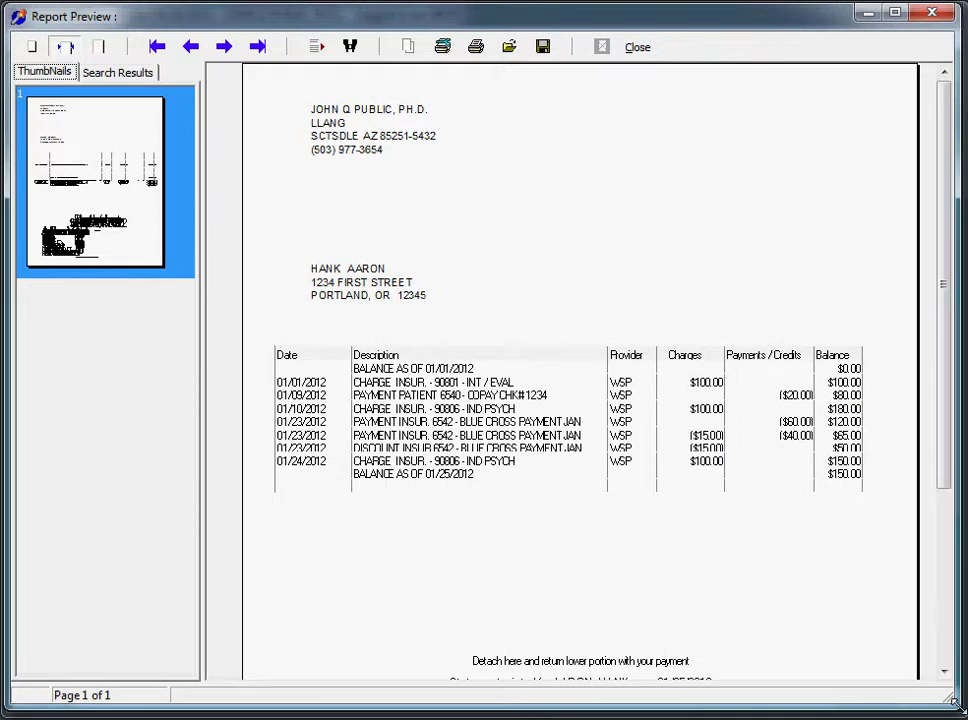
Examine the statement's transaction lines, aged balances and client amount due at full size, and close the preview and the statement dialog.
click(98, 46)
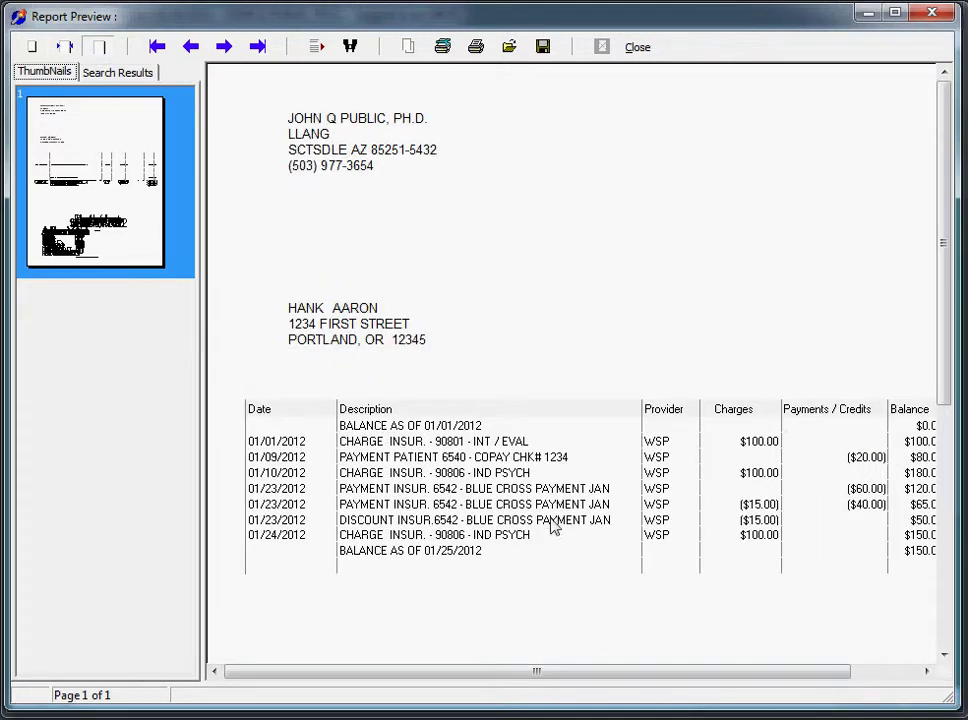
drag(522, 678, 542, 688)
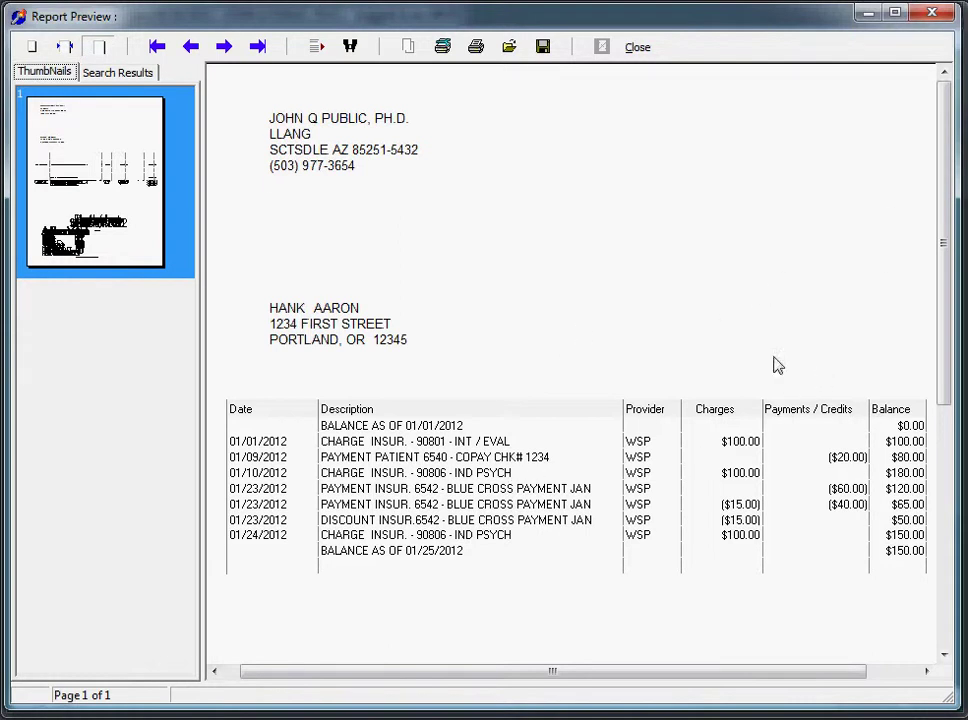
drag(944, 201, 938, 366)
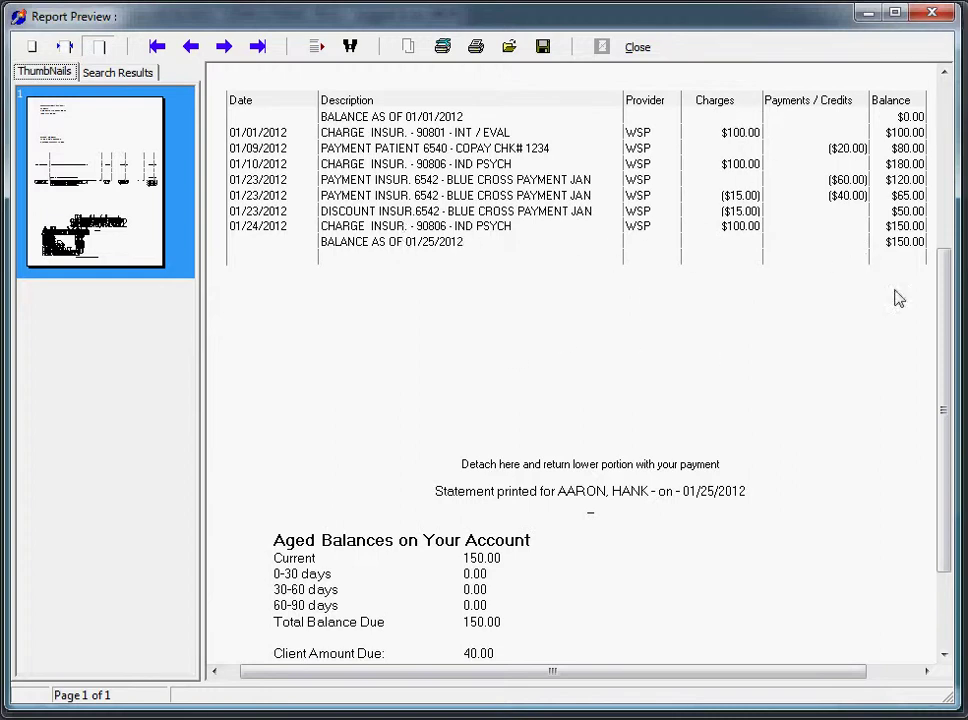
drag(944, 287, 957, 385)
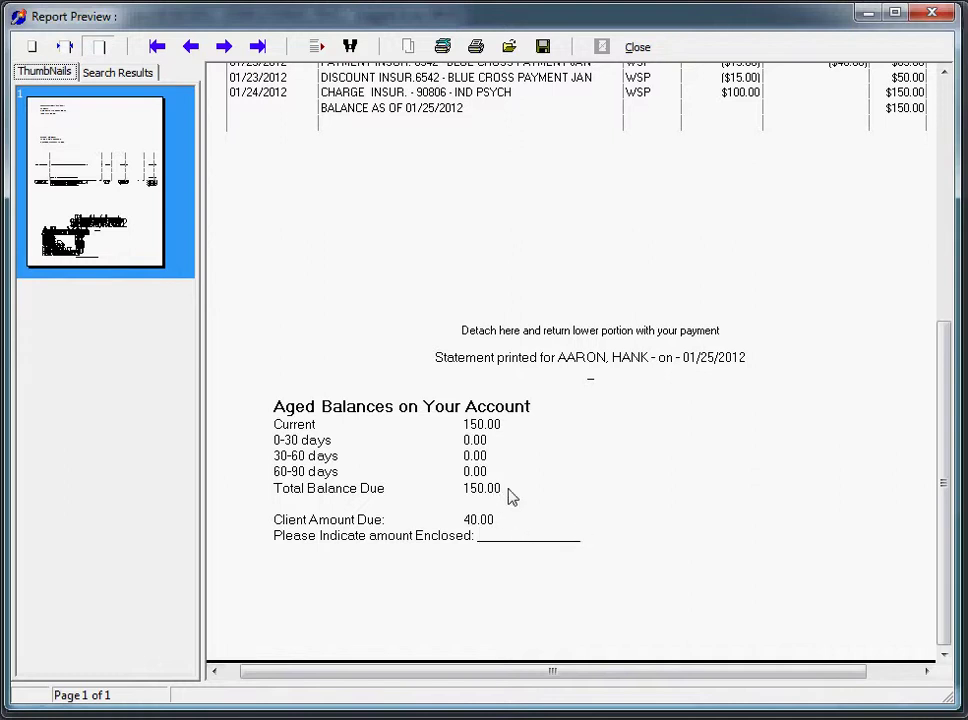
click(930, 14)
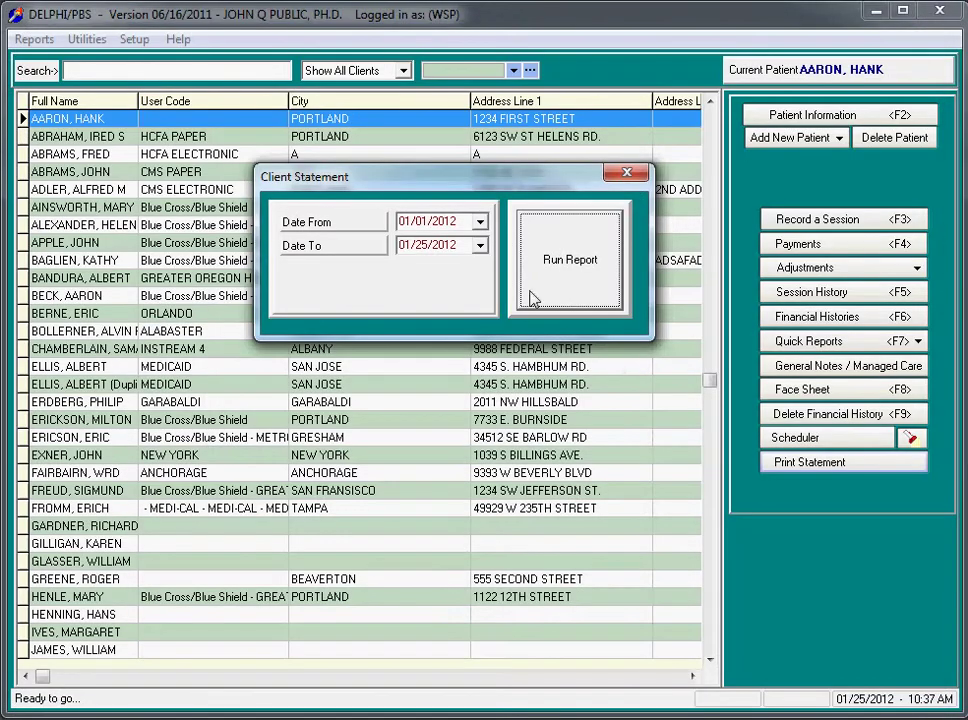
click(628, 176)
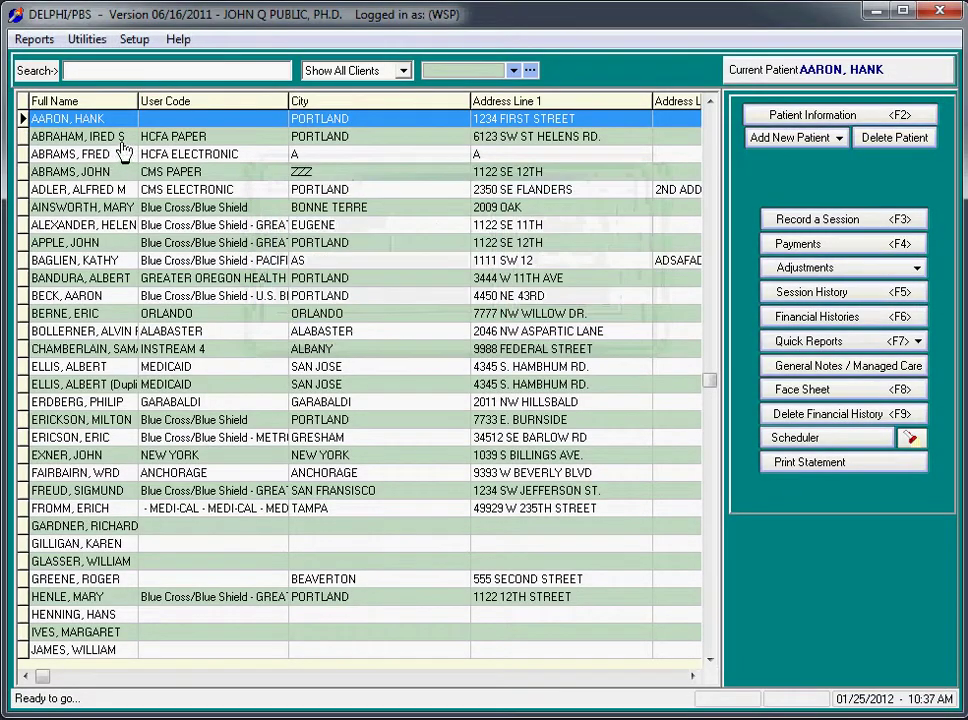
Open the statement design setup and position the mailing address at row 11, column 36.
click(118, 44)
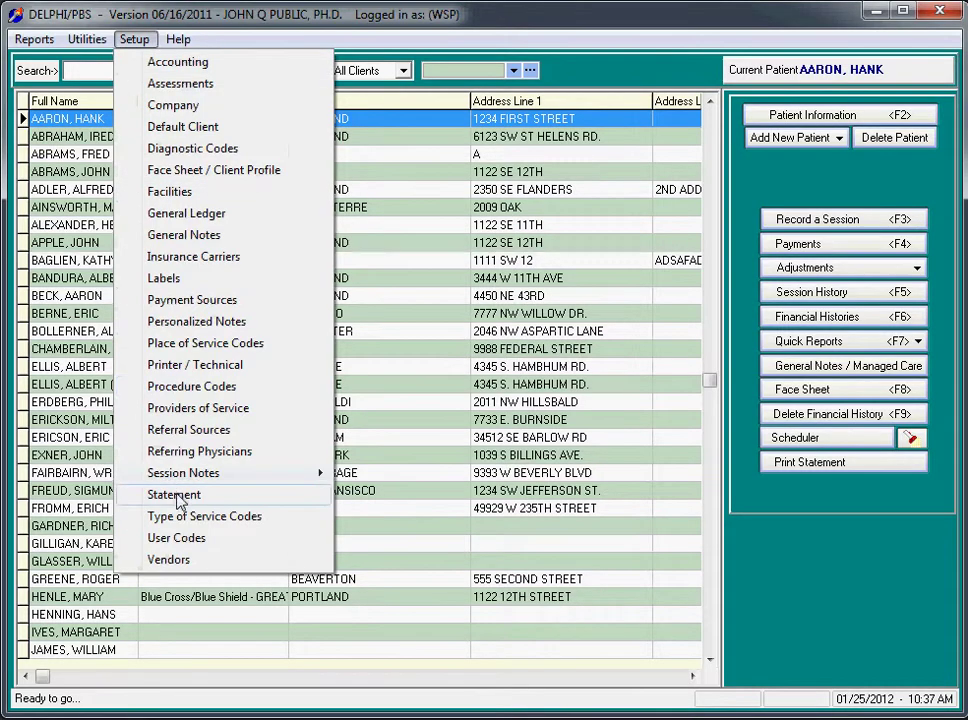
click(162, 493)
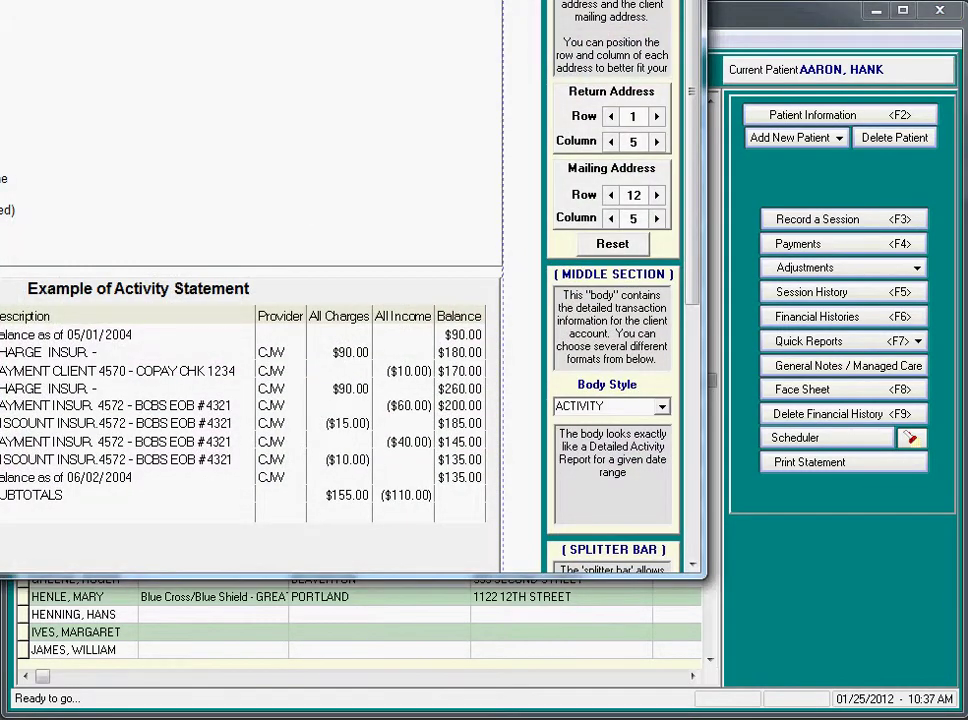
drag(165, 0, 424, 16)
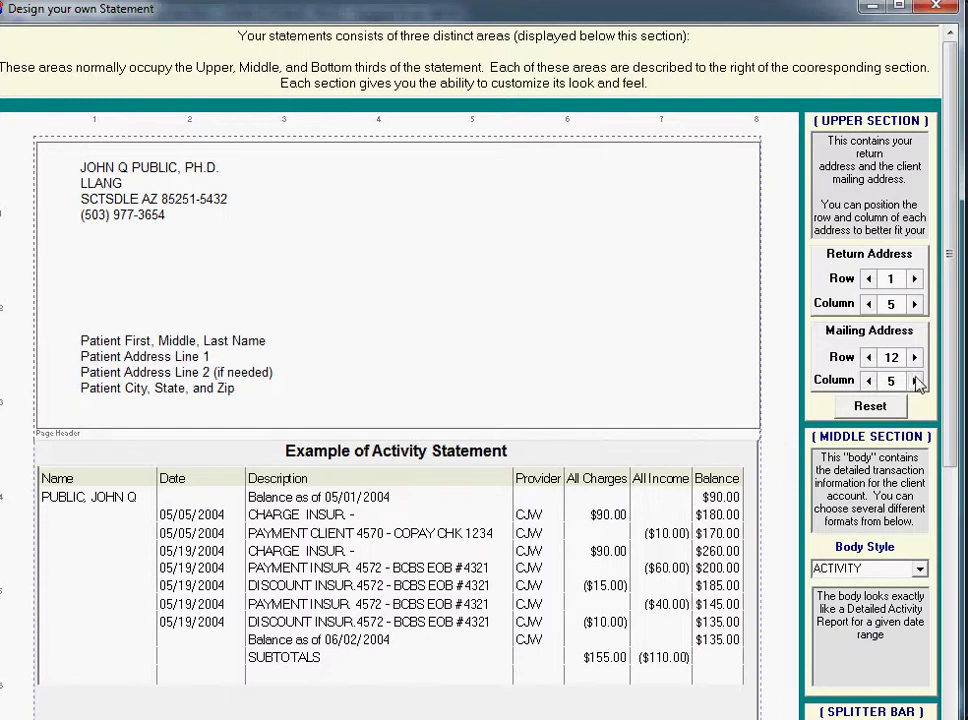
click(914, 358)
click(914, 358)
click(914, 358)
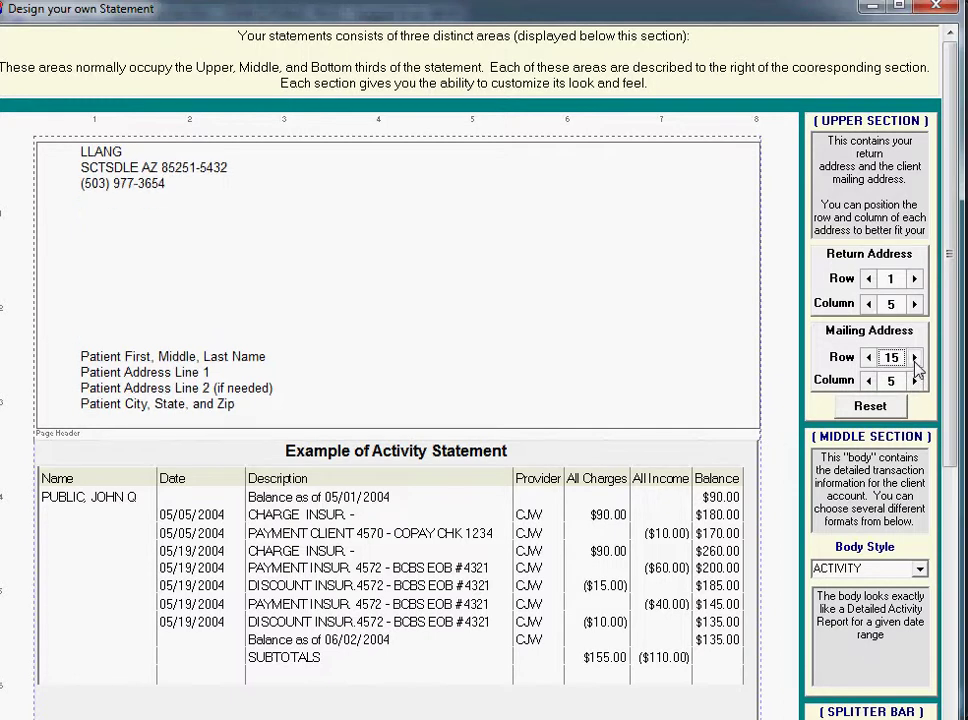
click(867, 358)
click(867, 358)
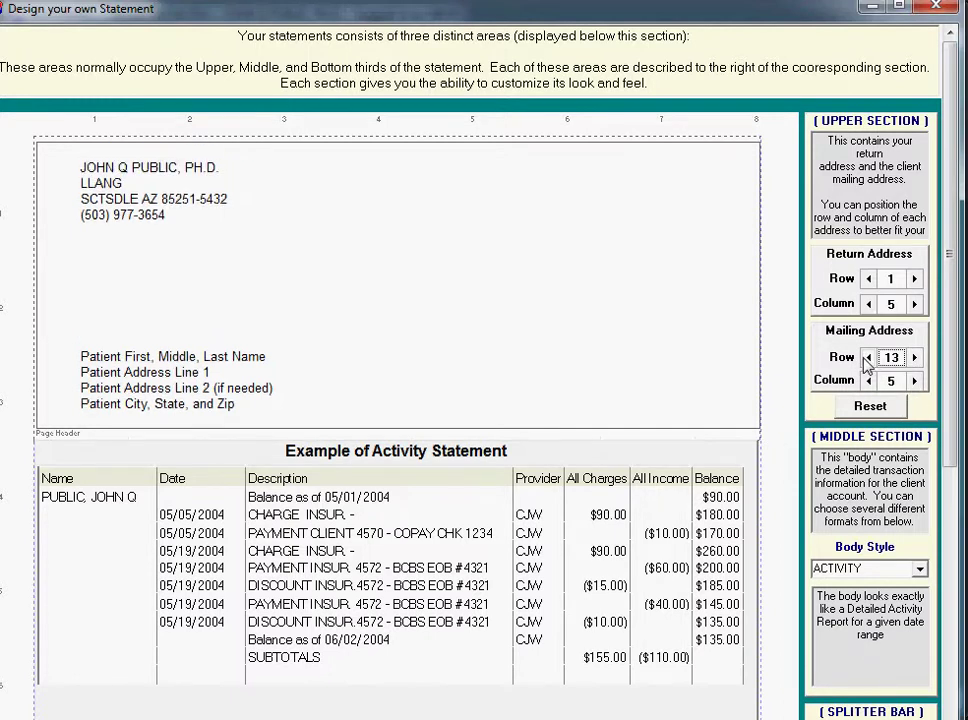
click(867, 358)
click(867, 358)
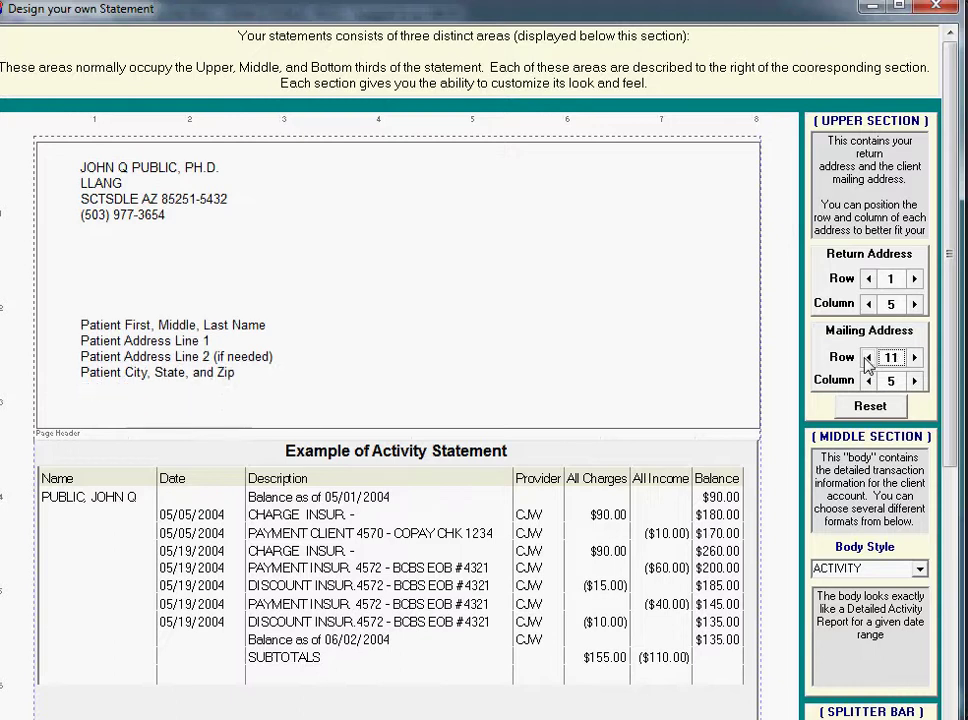
click(914, 381)
drag(916, 381, 916, 381)
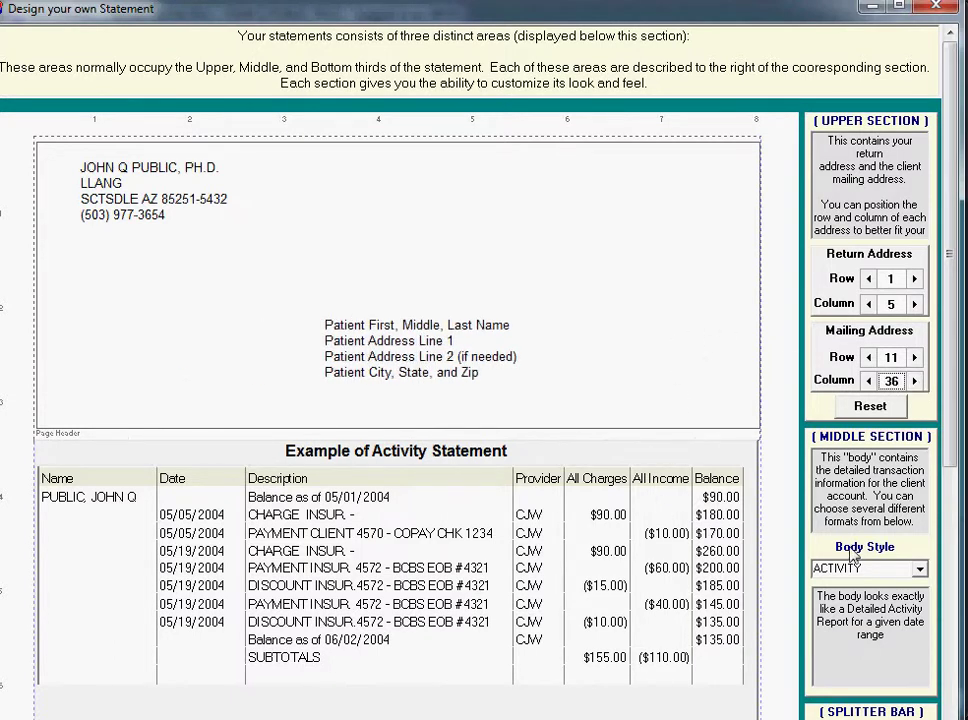
Change the body style of the statement's middle section to OPEN INVOICE.
drag(957, 346, 957, 498)
click(918, 315)
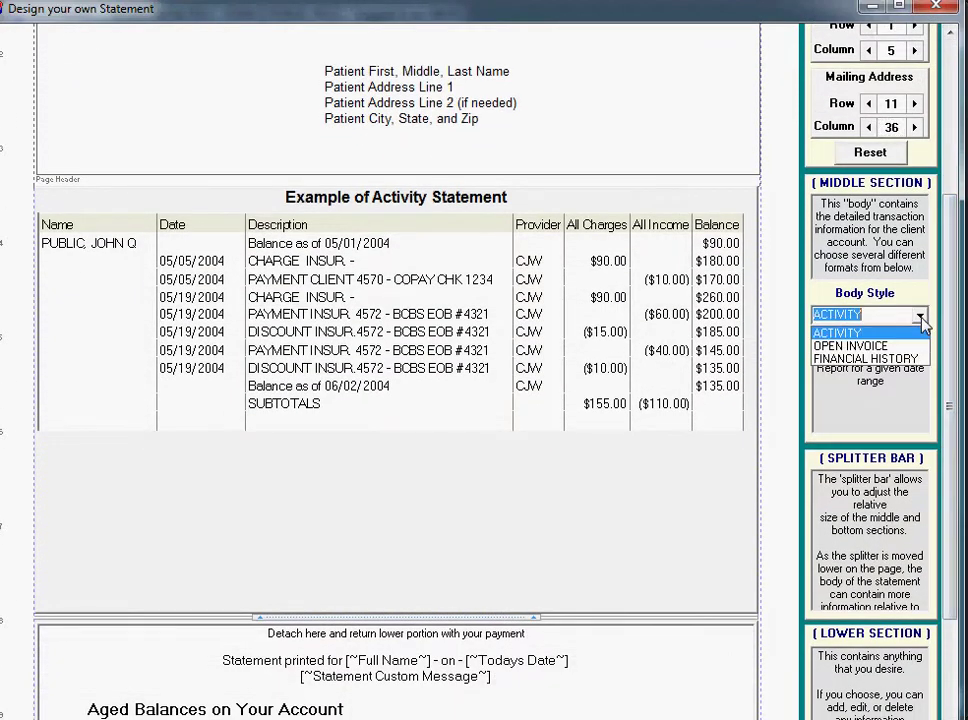
click(866, 346)
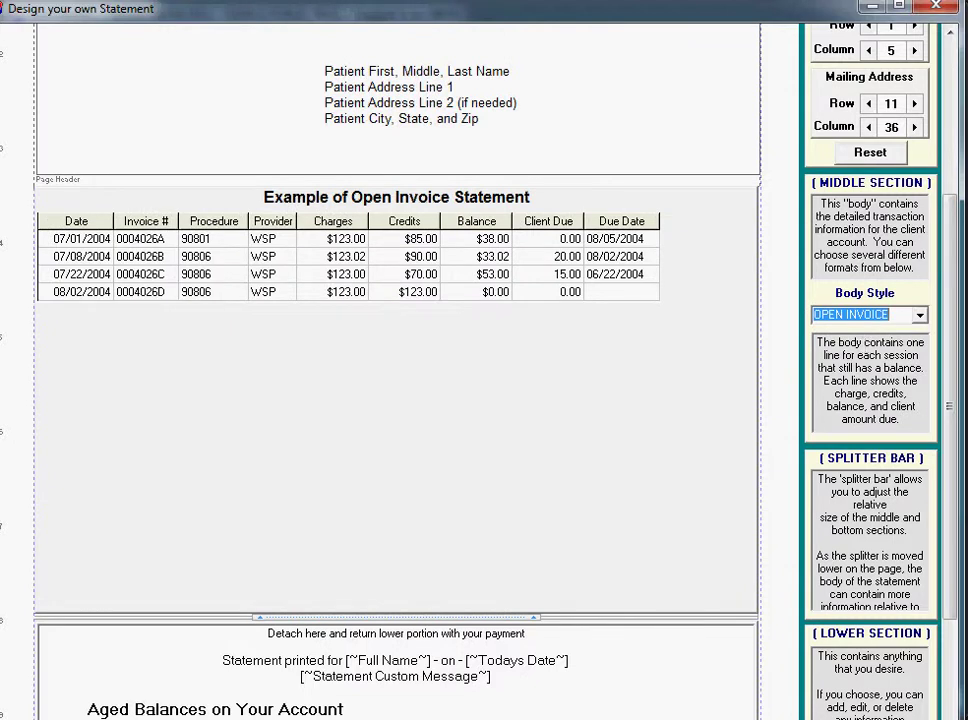
Open the bottom section of the statement for editing and format the Client Amount Due line in size 2, bold and blue.
scroll(951, 253, down, 3)
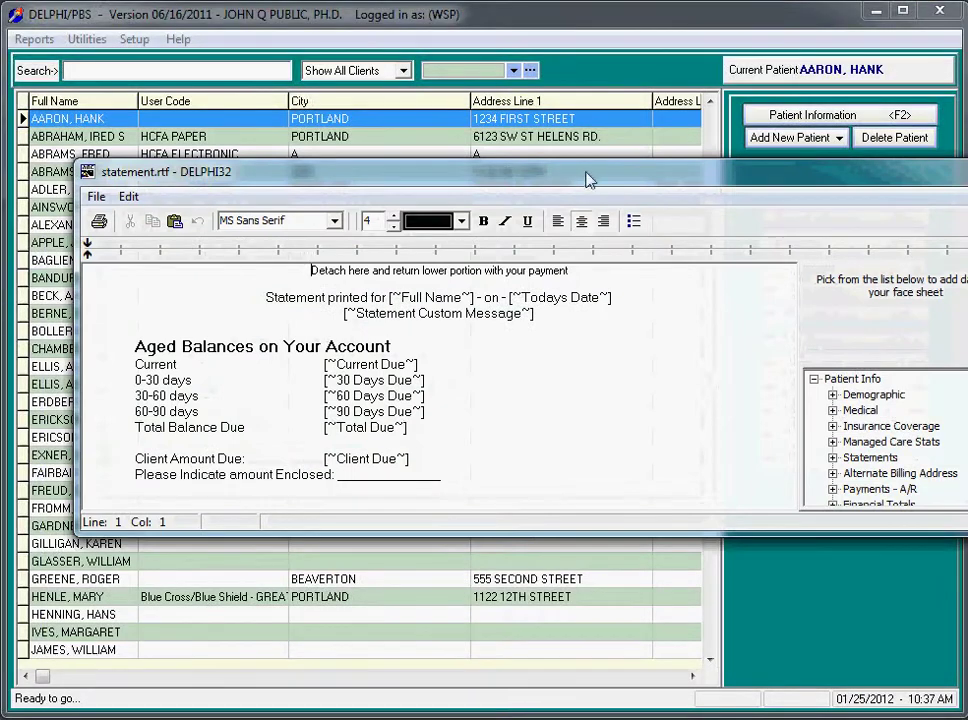
drag(588, 179, 515, 185)
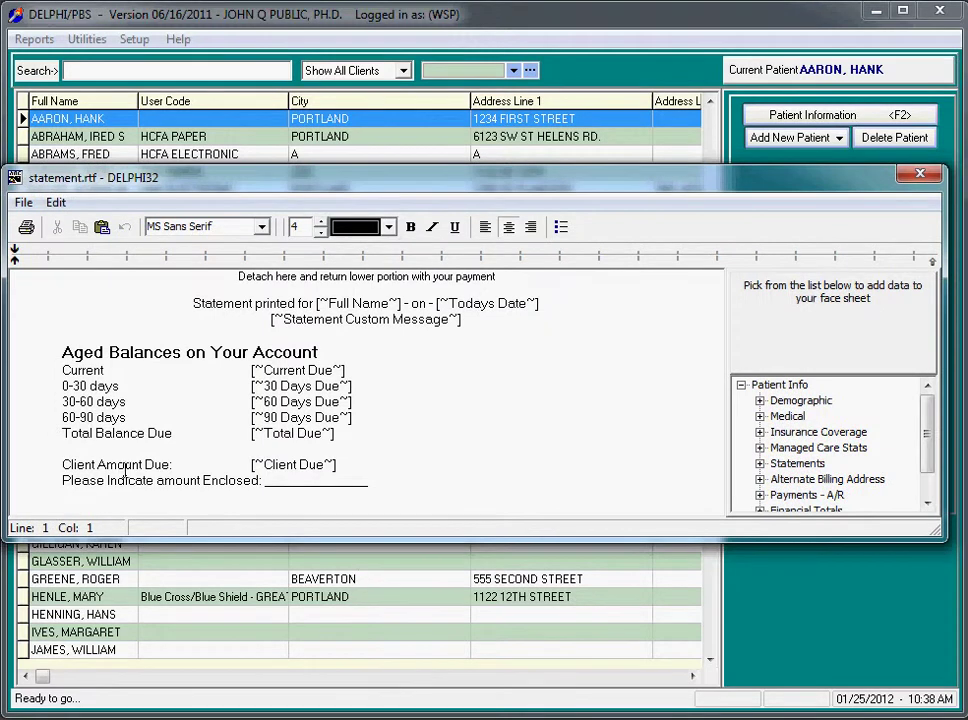
drag(64, 464, 341, 463)
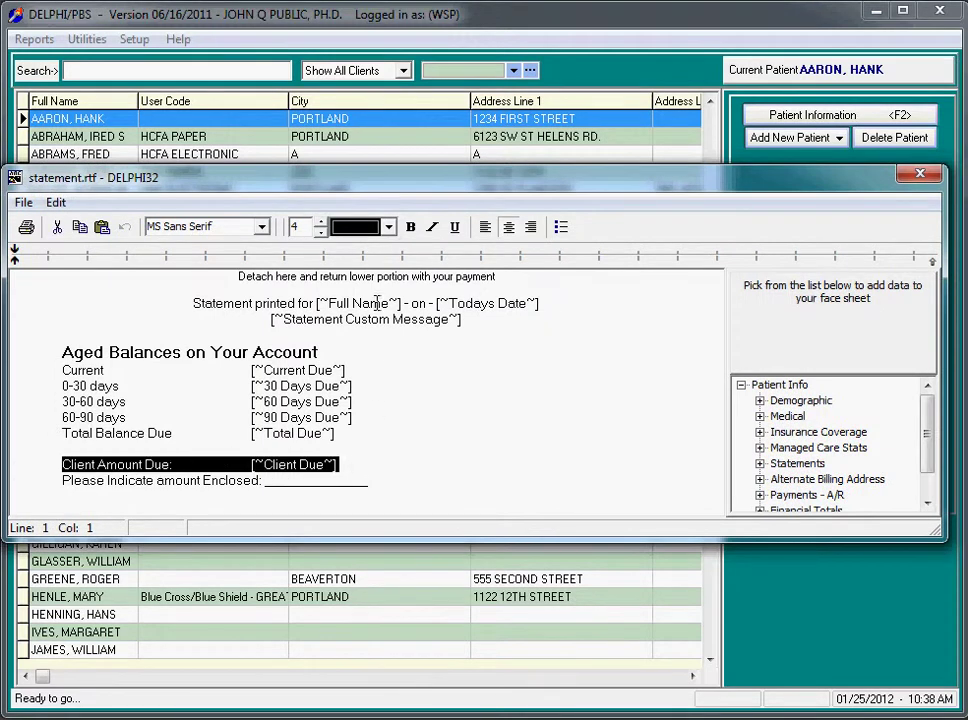
click(321, 222)
click(321, 222)
click(321, 233)
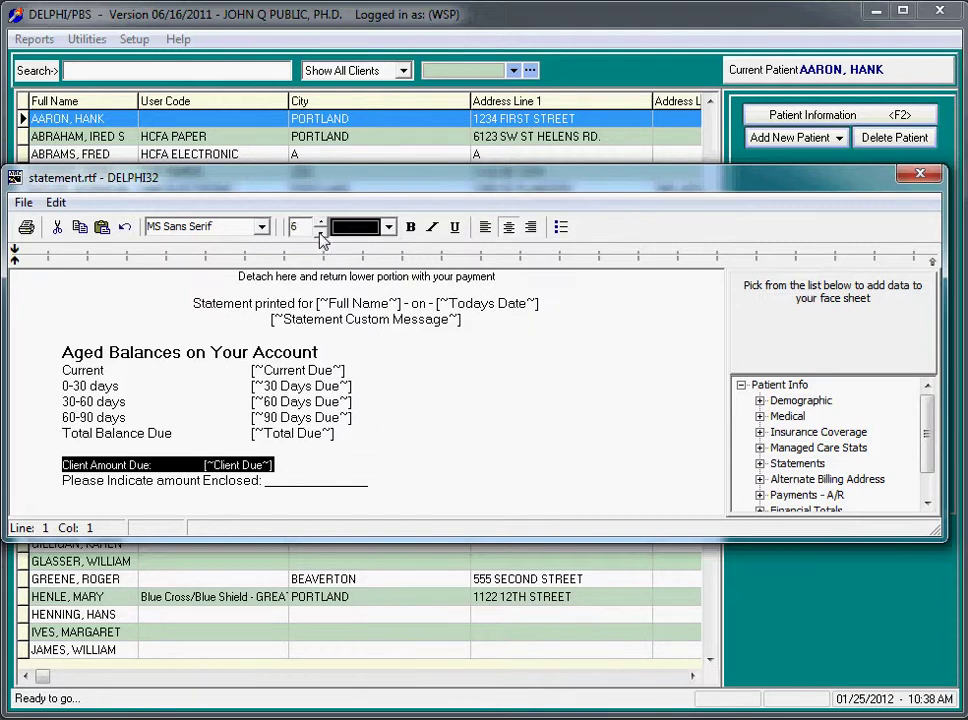
click(321, 233)
click(410, 228)
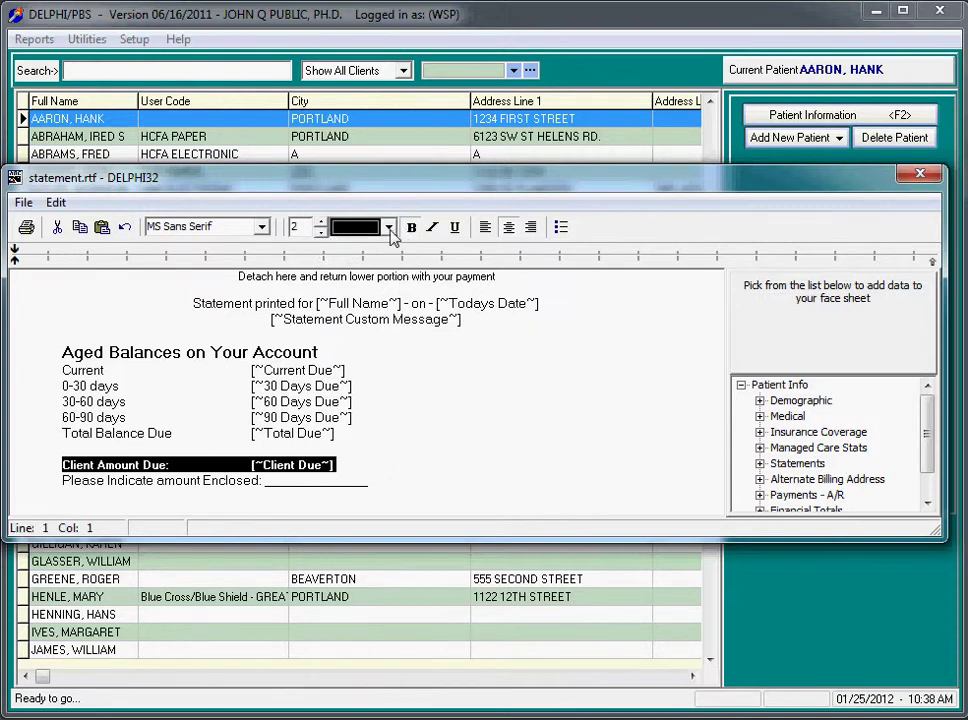
click(358, 227)
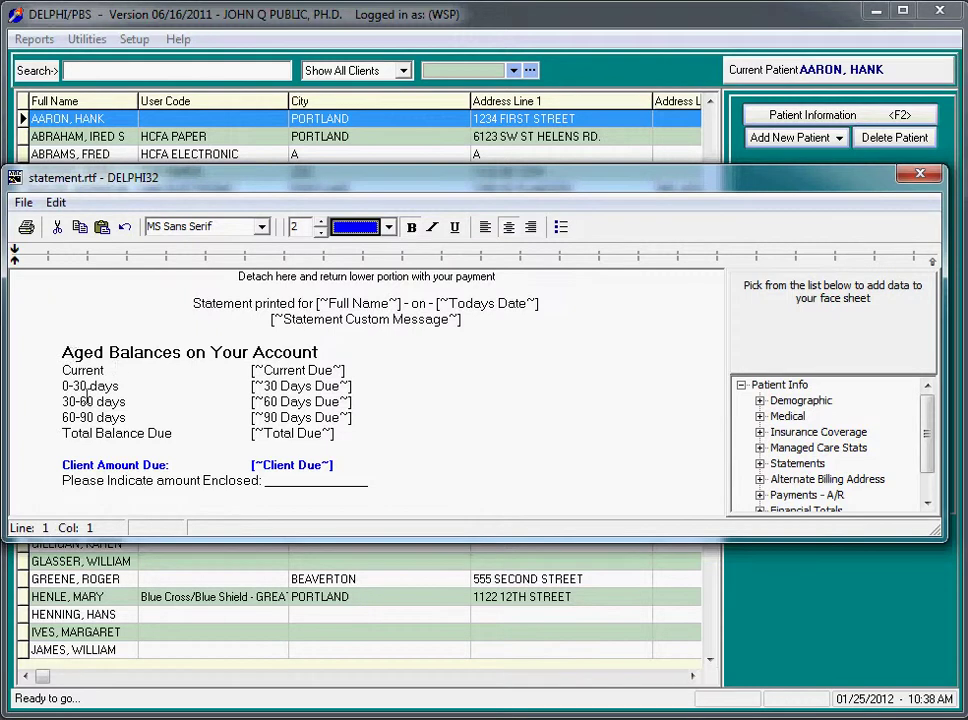
Save the changes to statement.rtf and close the statement designer.
click(920, 174)
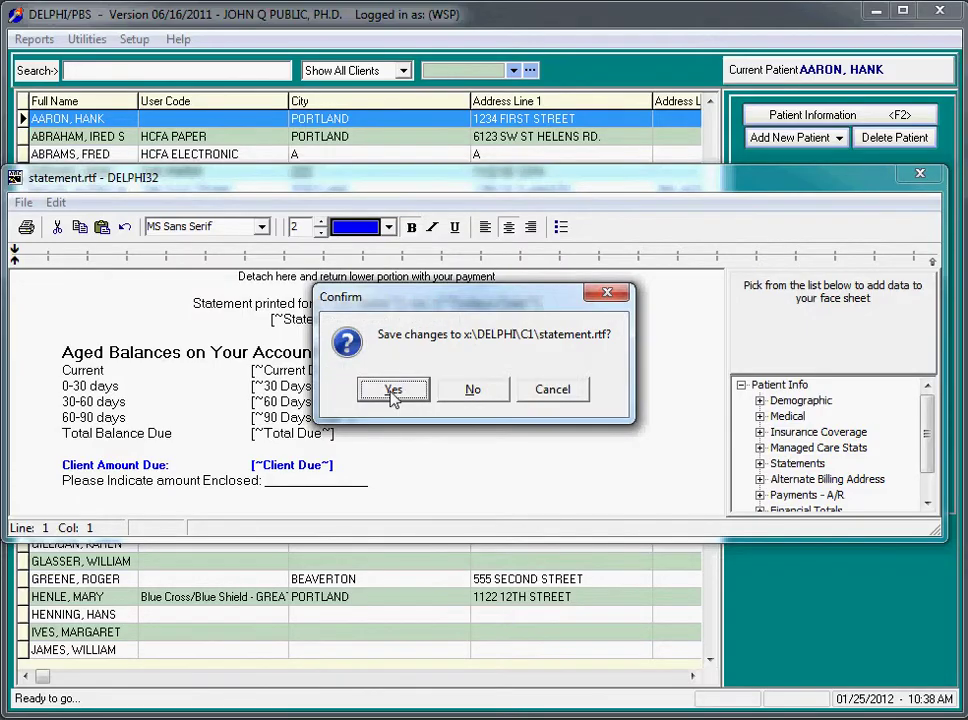
click(393, 390)
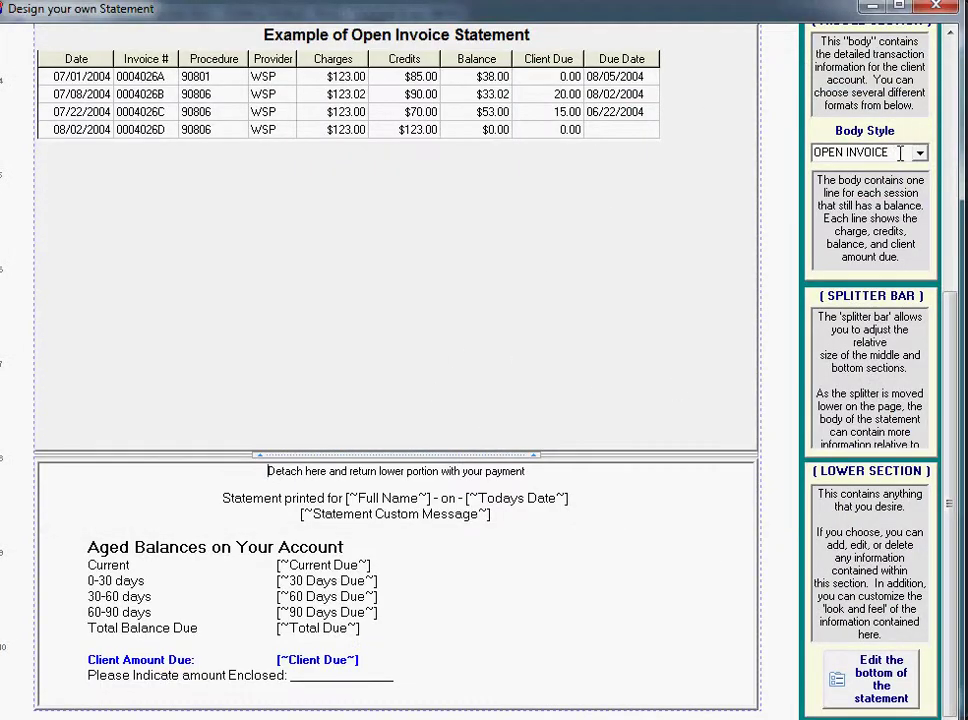
click(945, 10)
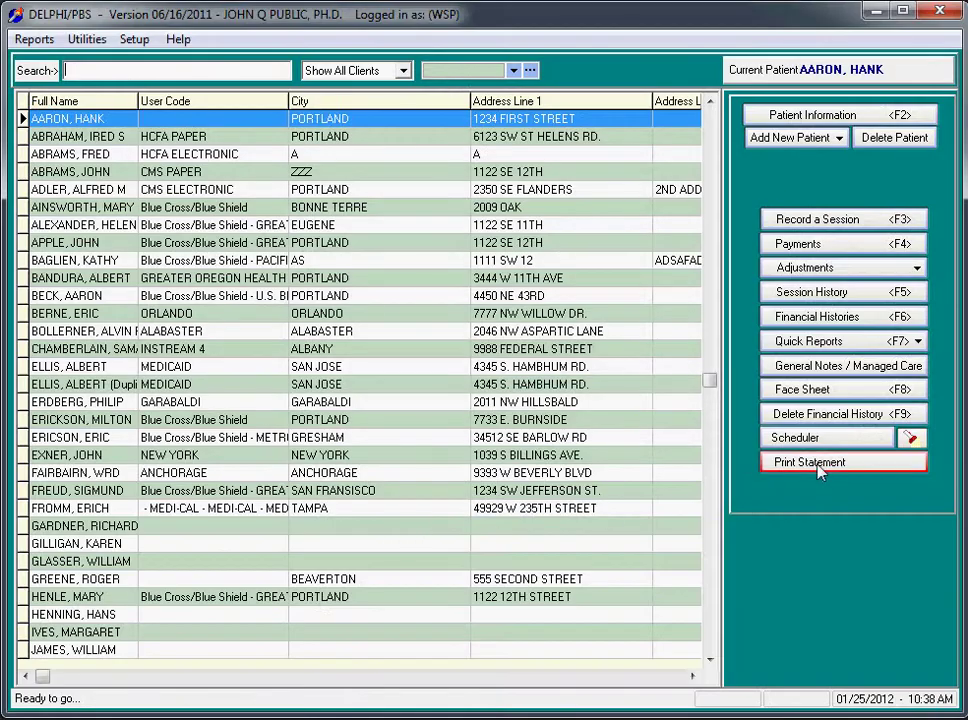
Run the same patient's statement again for 01/01/2012 to 01/25/2012 with the new design and enlarge the preview window.
click(818, 462)
click(551, 281)
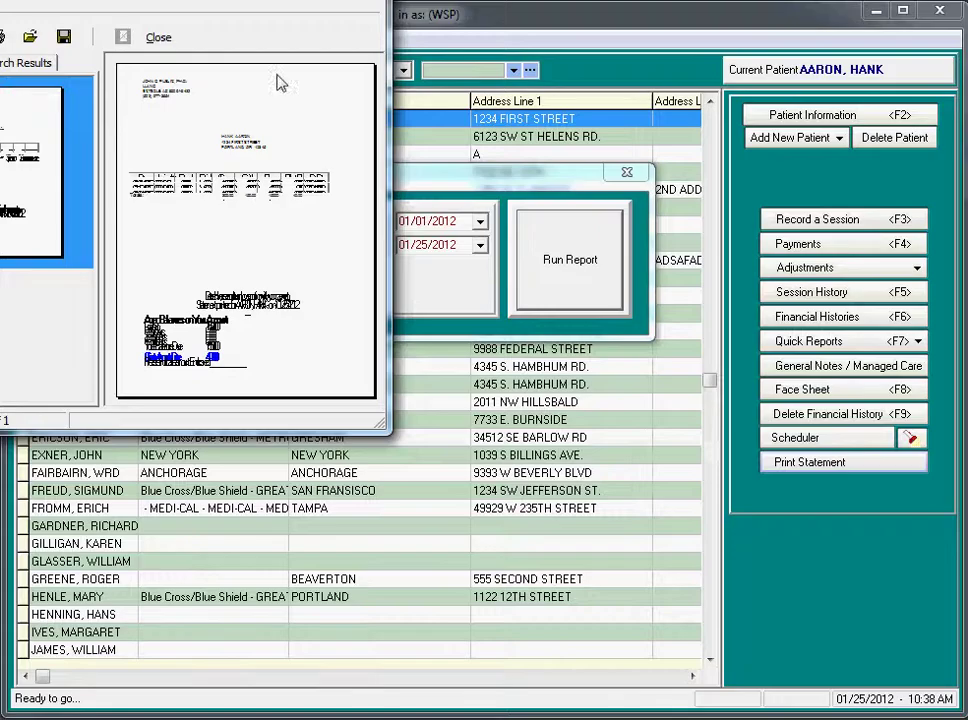
drag(110, 0, 201, 26)
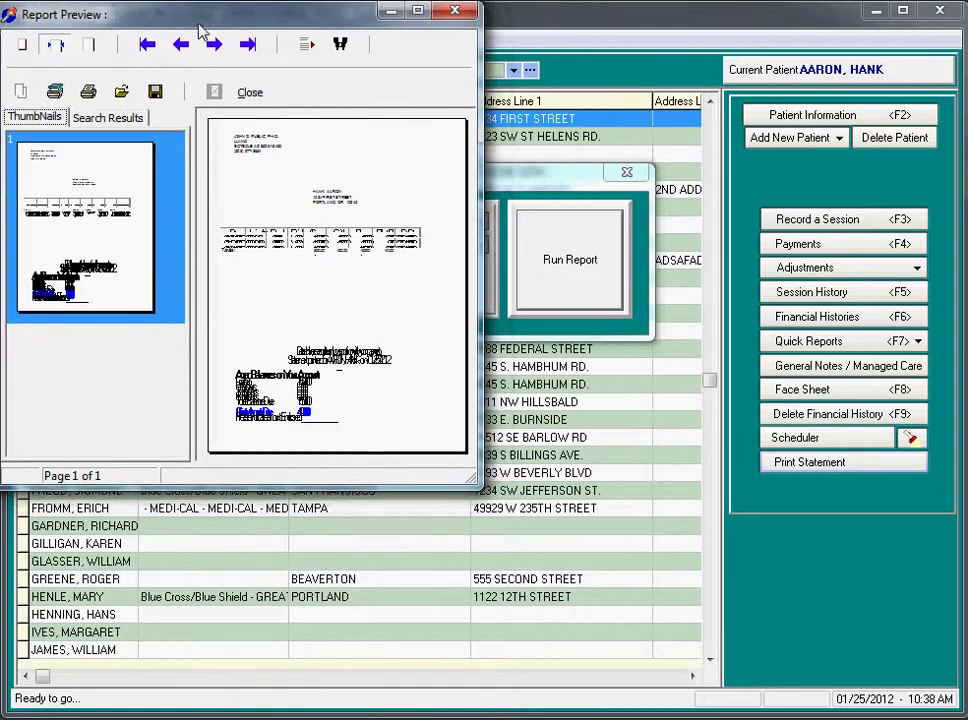
drag(476, 486, 956, 713)
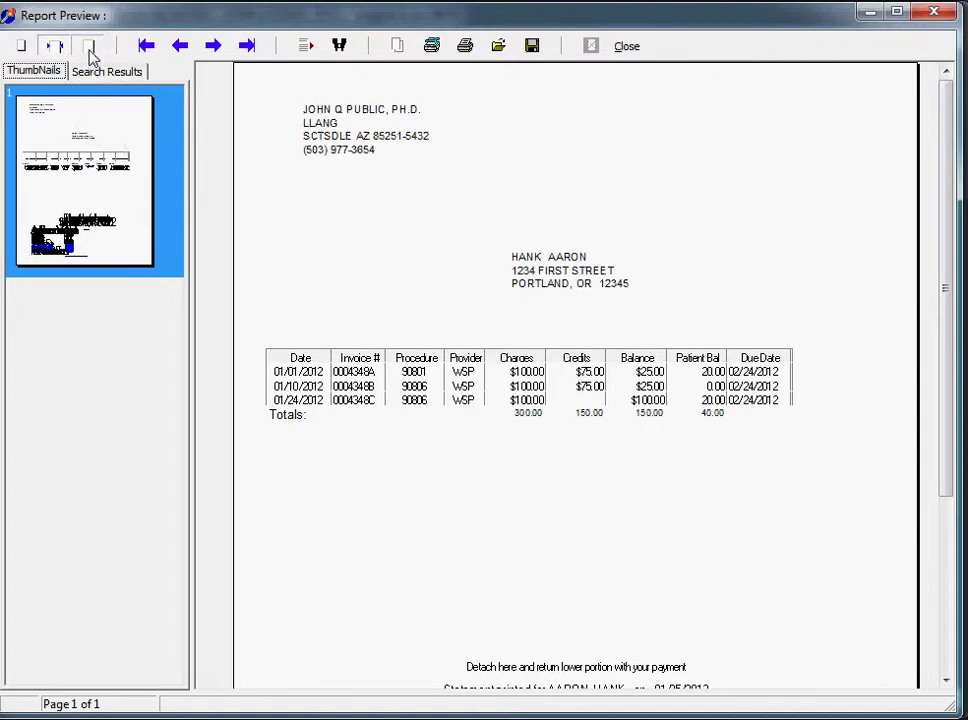
Examine the redesigned statement's address position, open invoice lines and Client Amount Due line at full size, and close the preview.
click(89, 52)
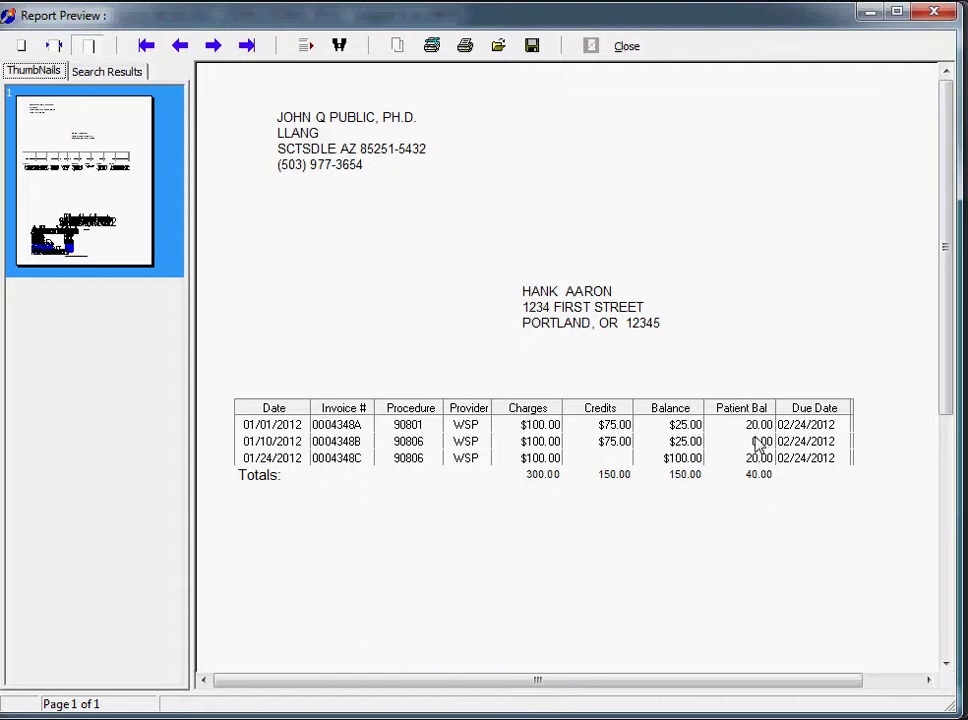
drag(948, 253, 951, 525)
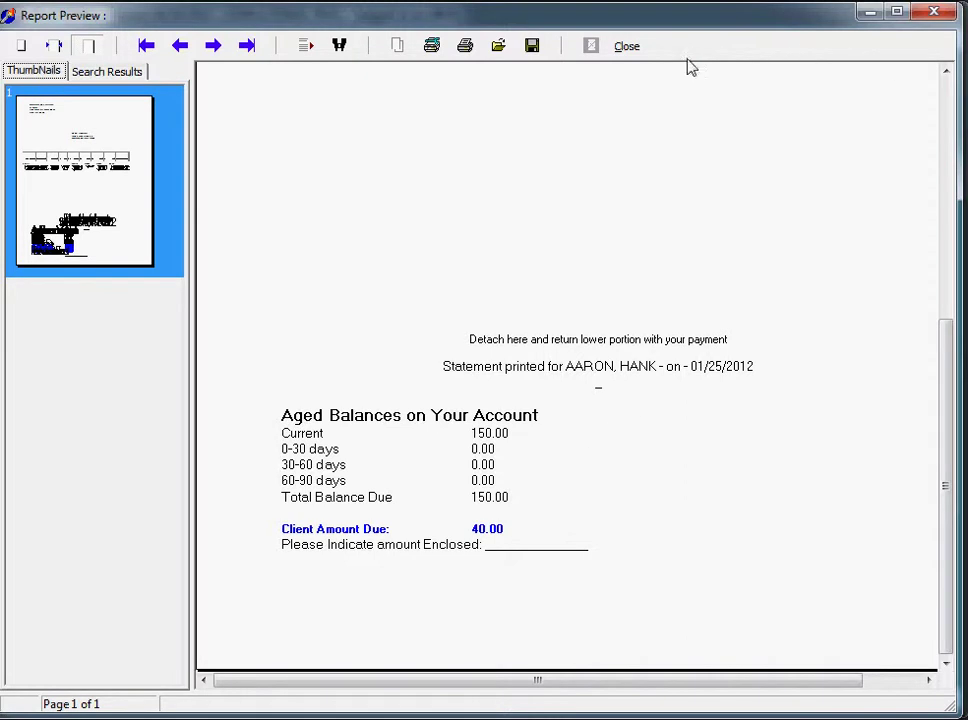
click(627, 47)
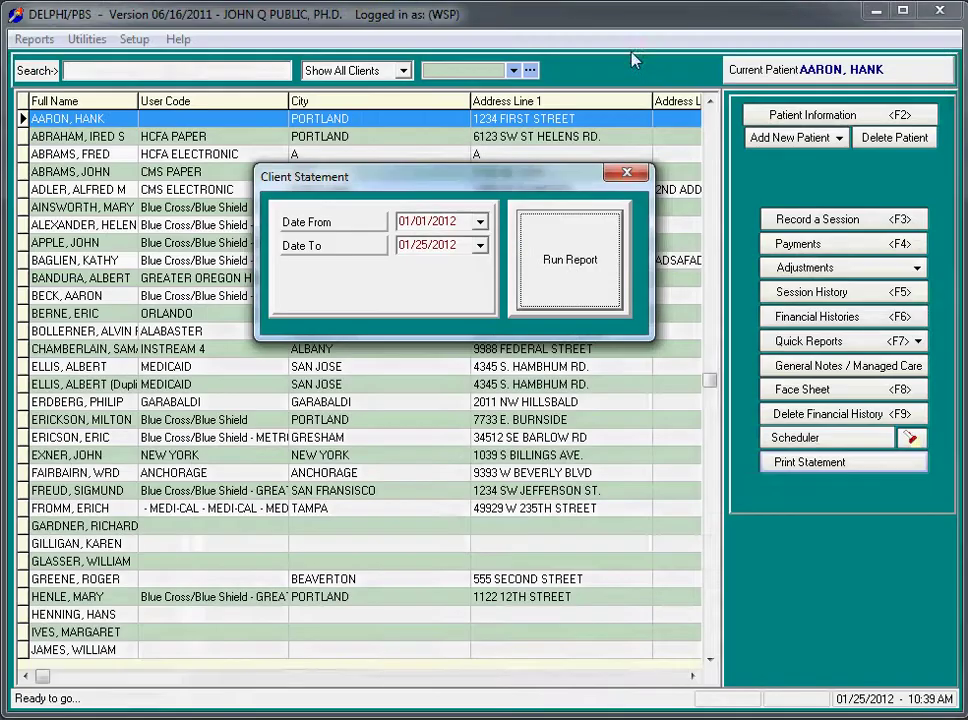
Close the client statement dialog, set the statement design's body style to FINANCIAL HISTORY, and close the designer.
click(625, 171)
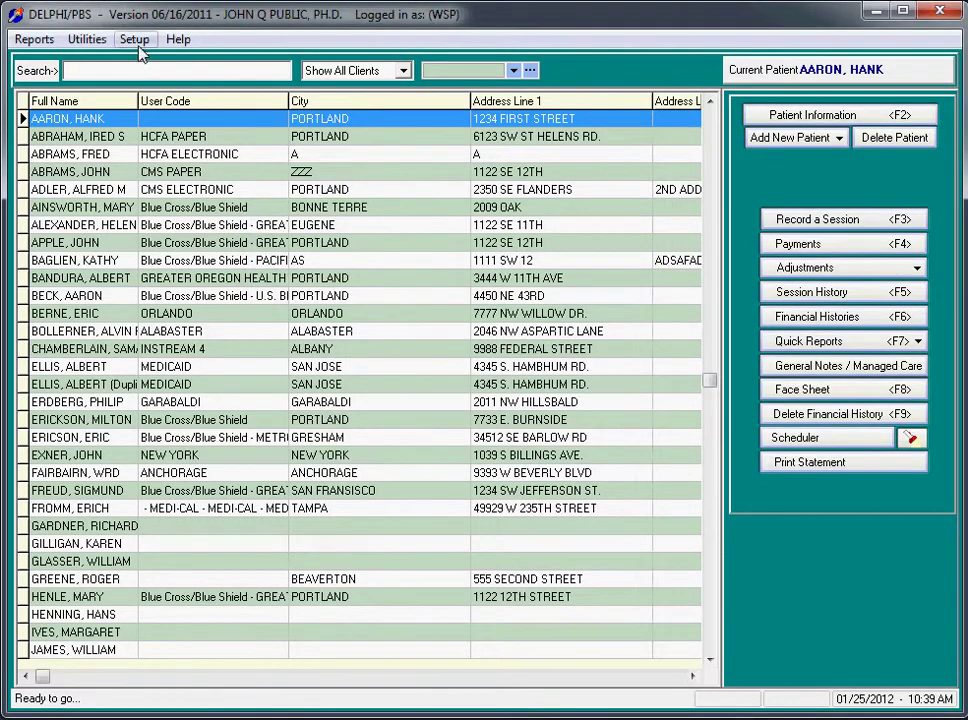
click(134, 39)
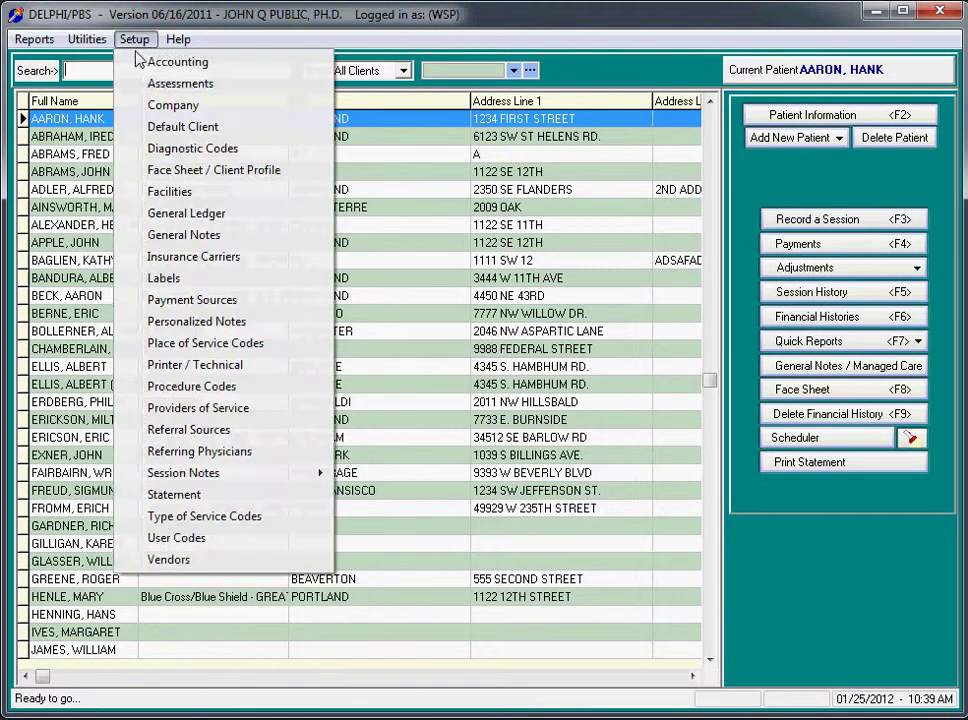
click(193, 503)
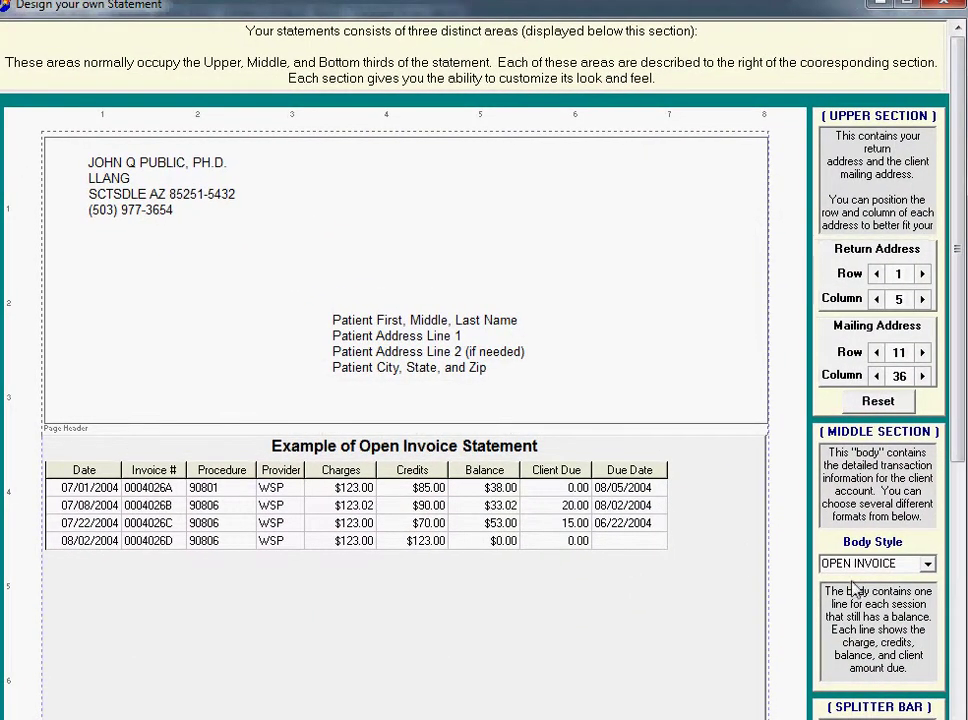
click(929, 568)
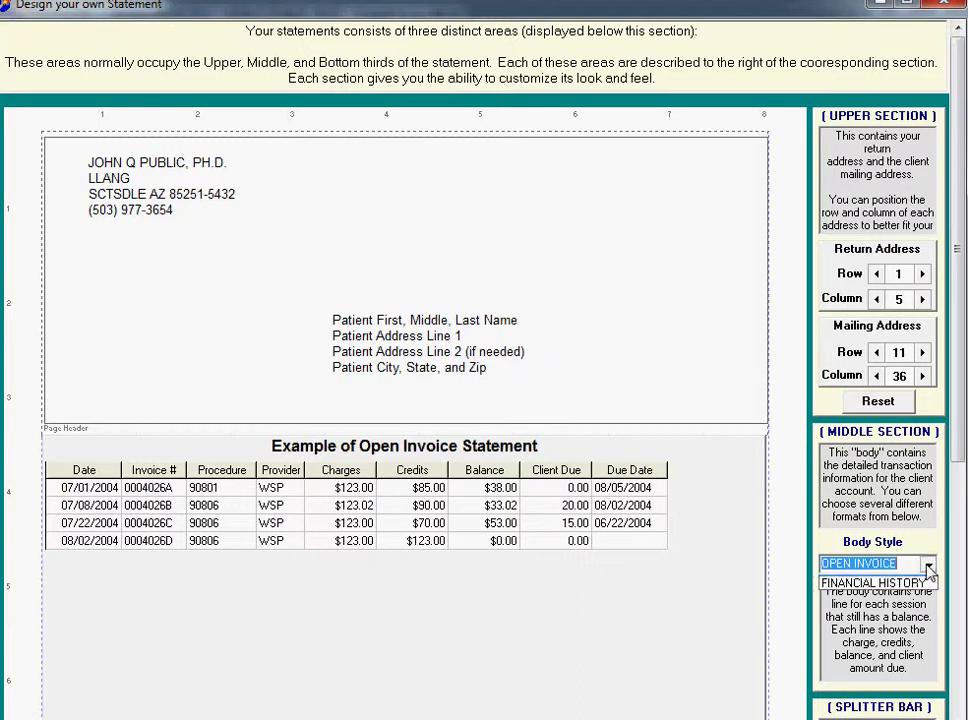
click(882, 606)
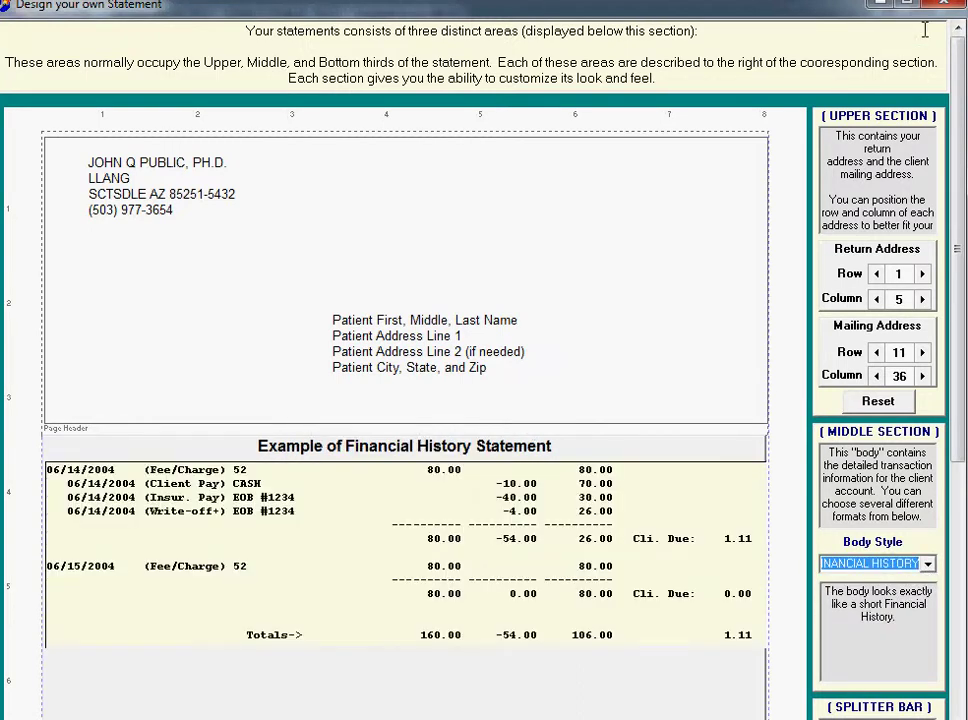
click(946, 8)
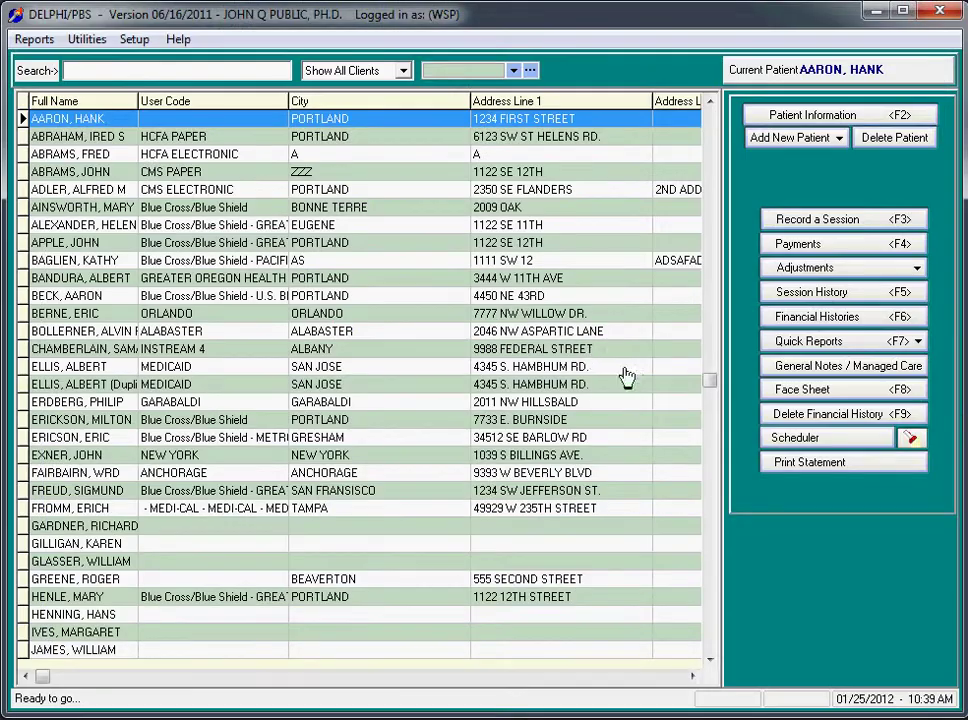
Run the current patient's statement with the financial history body and enlarge the preview window.
click(812, 463)
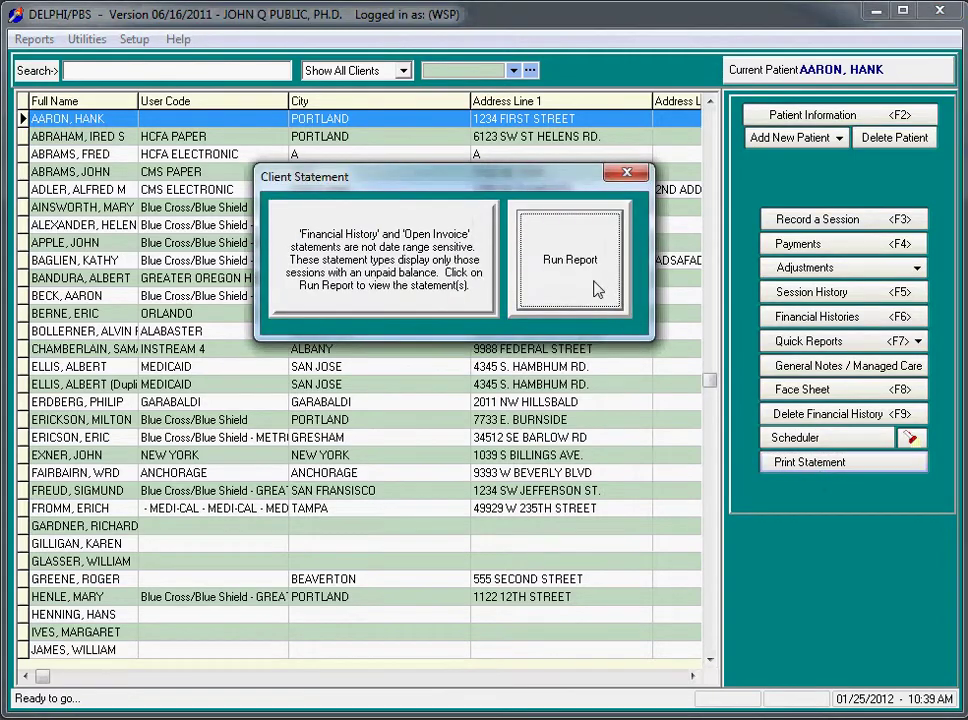
click(596, 290)
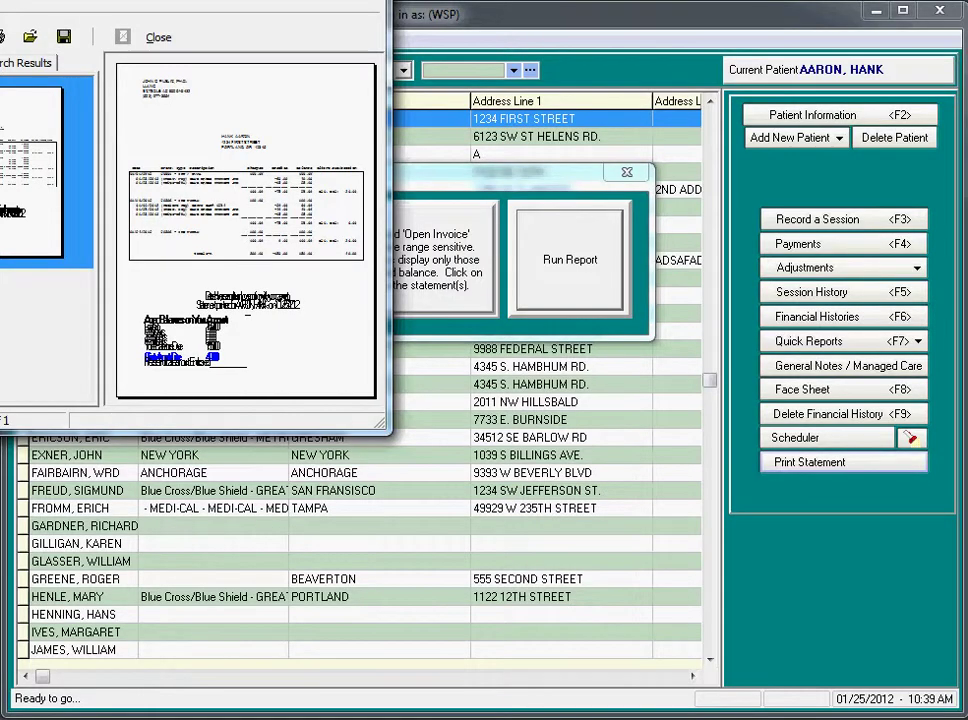
drag(267, 0, 363, 22)
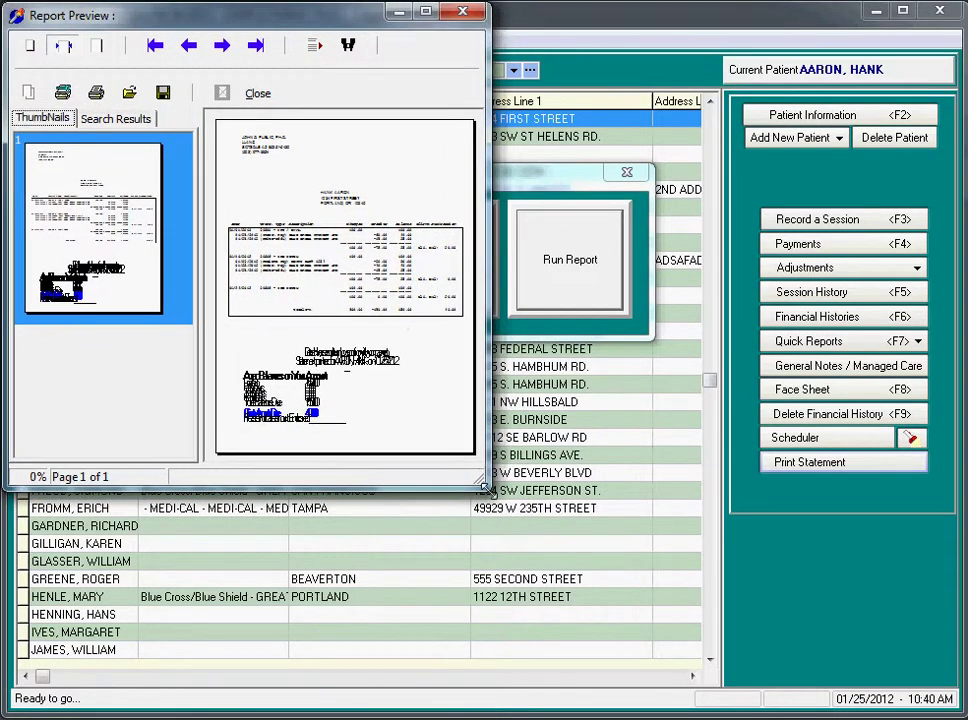
drag(484, 488, 962, 714)
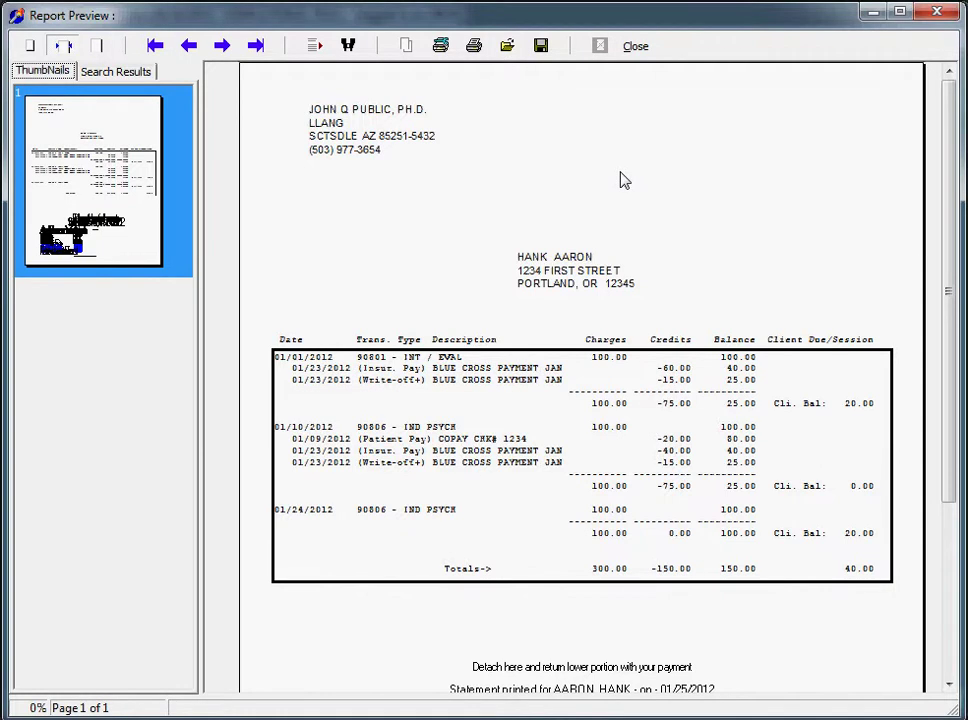
Examine the statement's charges, payments, write-offs and client balance per session, and close the preview and the statement dialog.
drag(953, 184, 922, 173)
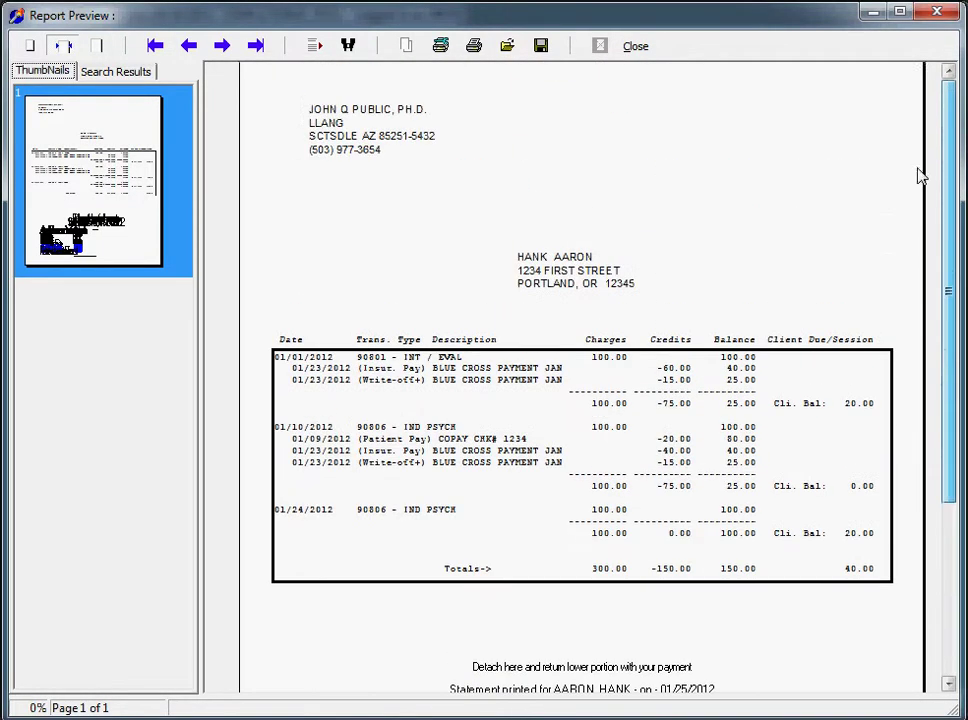
click(937, 12)
click(627, 173)
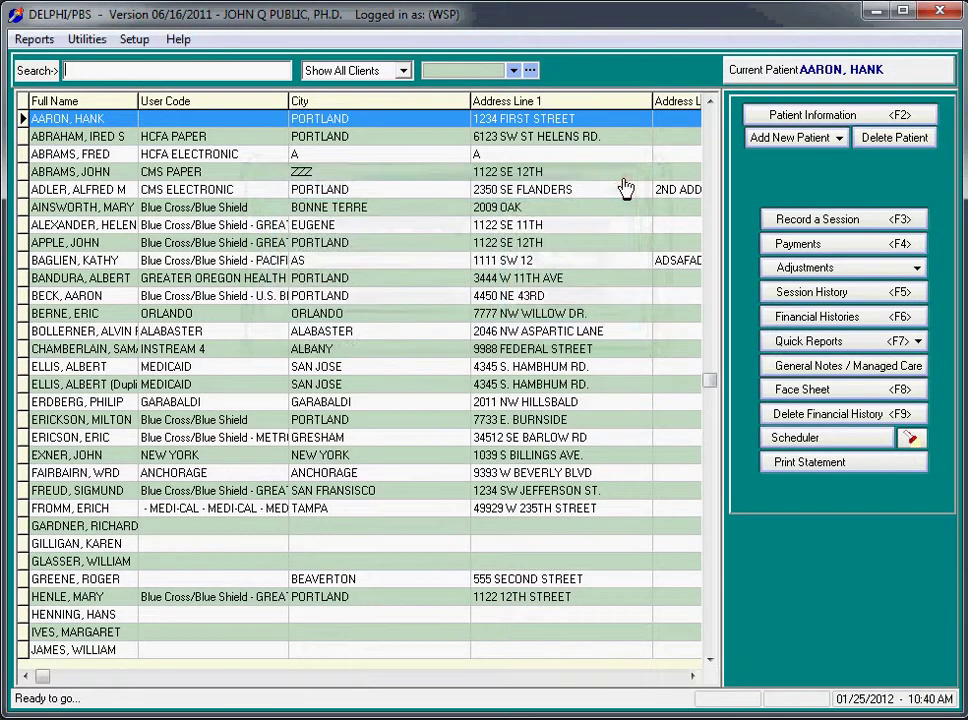
click(134, 39)
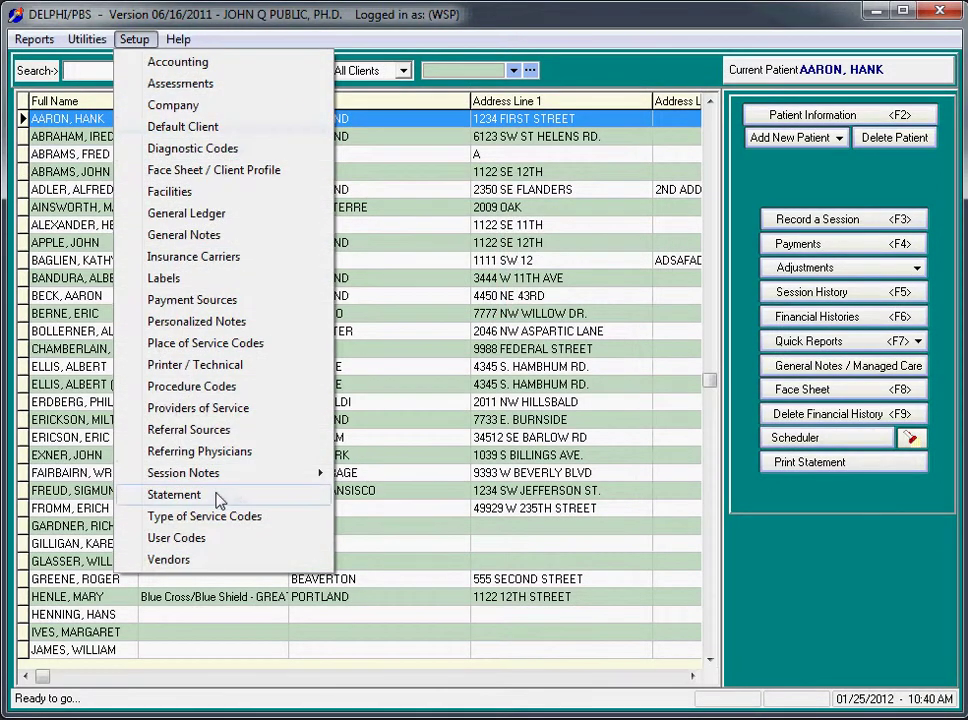
click(521, 190)
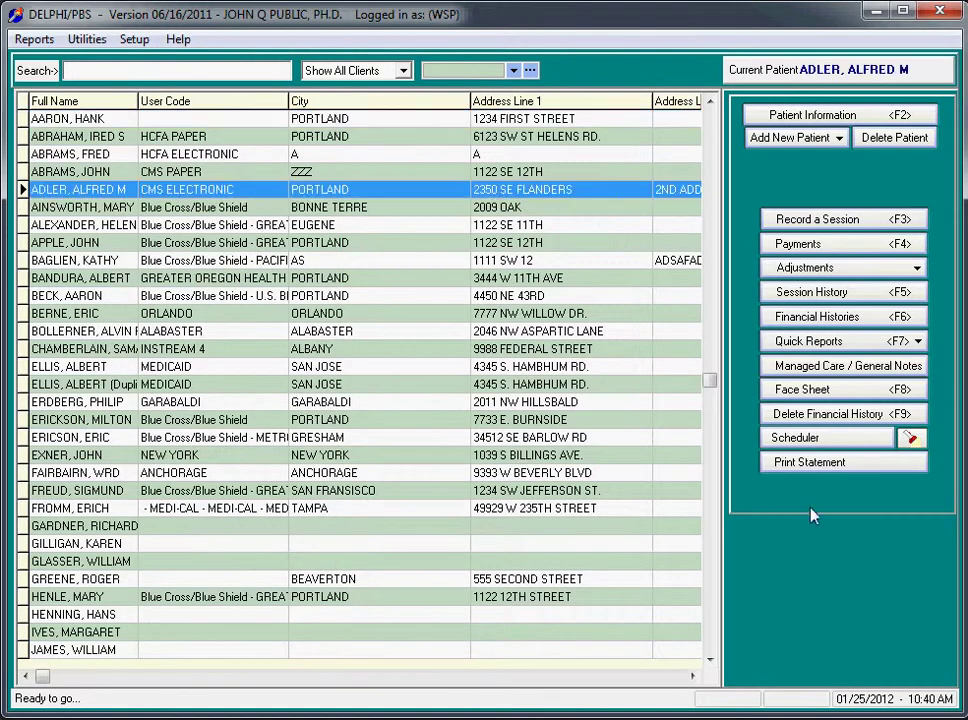
click(310, 119)
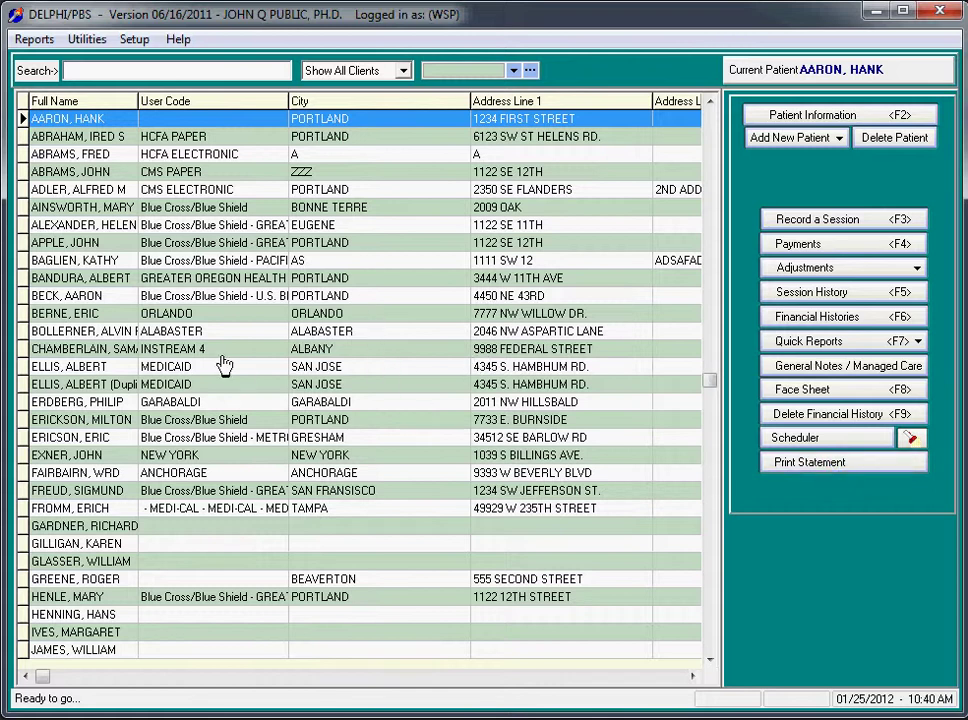
Open batch printing of statements and mark only bills with a client amount due, and instead only those with a total amount due, above zero.
click(34, 39)
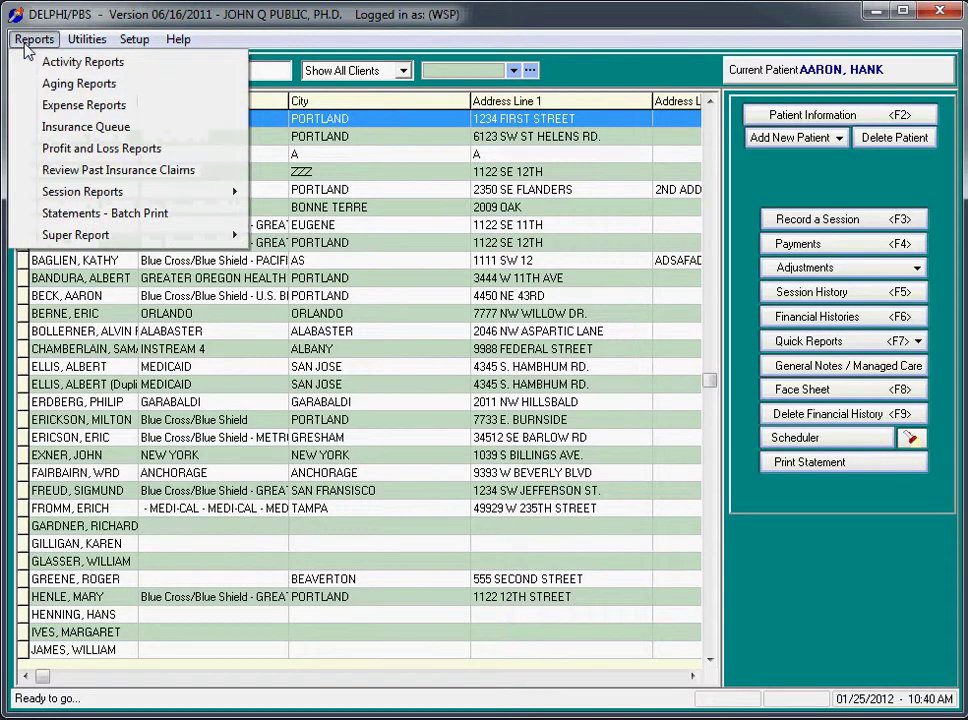
click(66, 207)
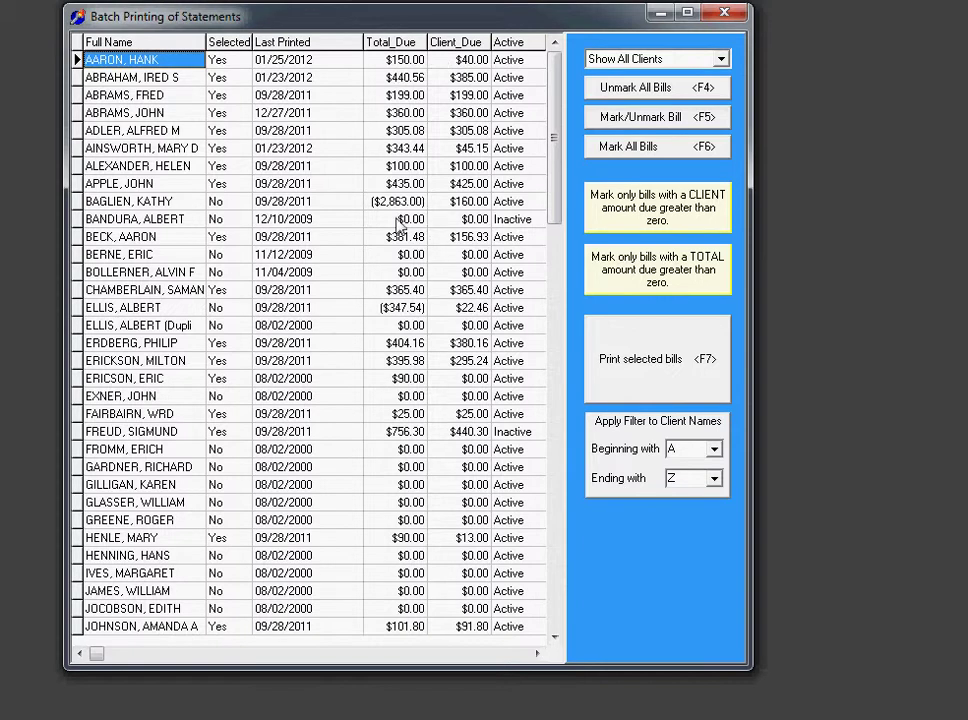
click(640, 221)
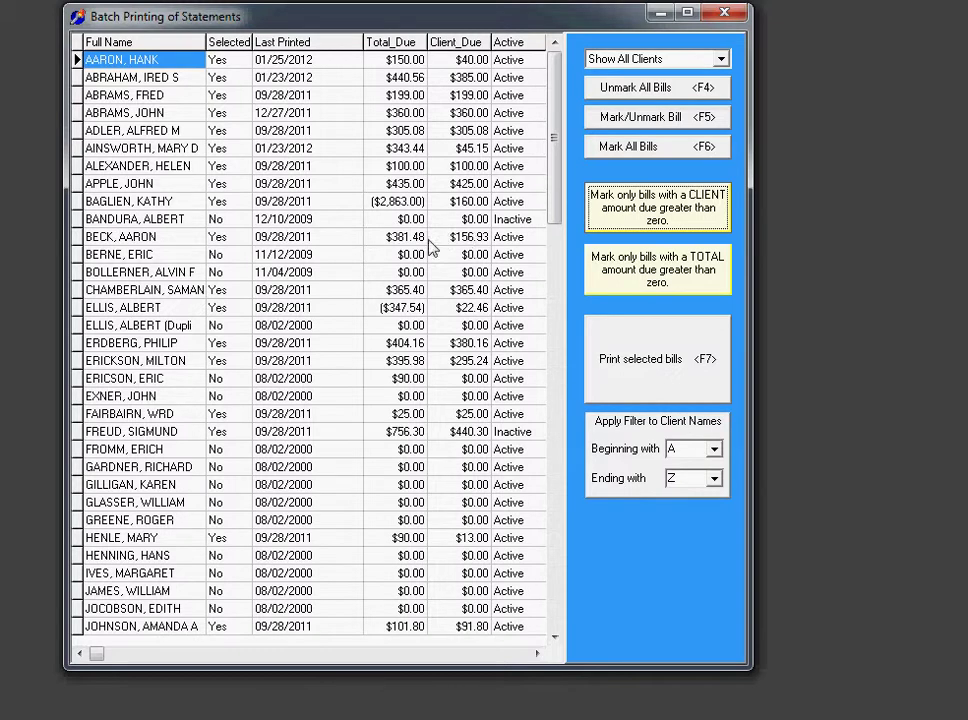
click(623, 281)
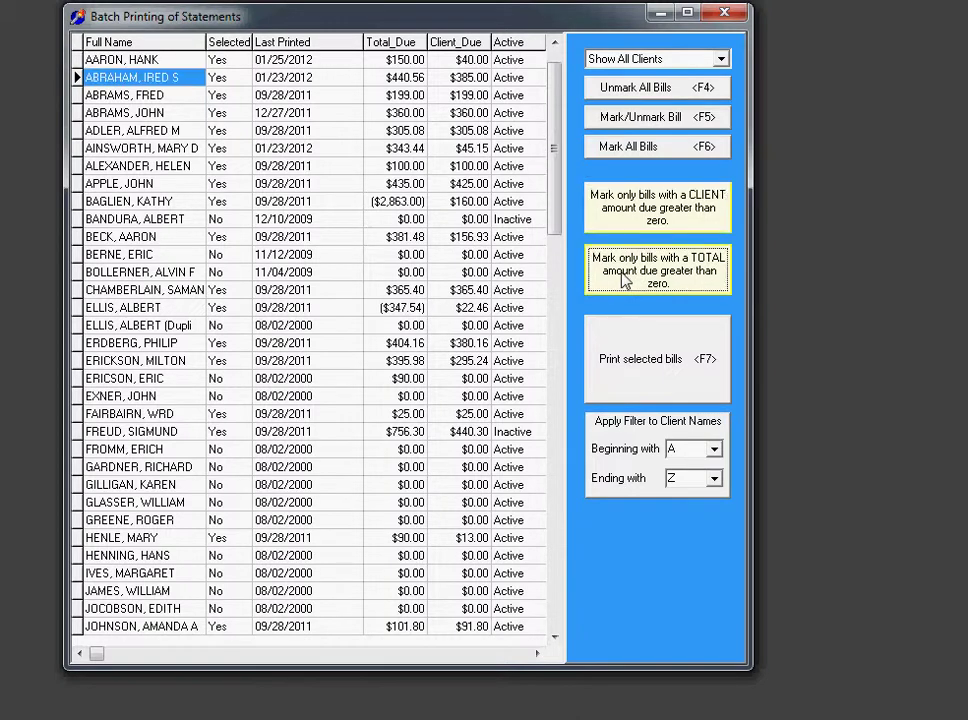